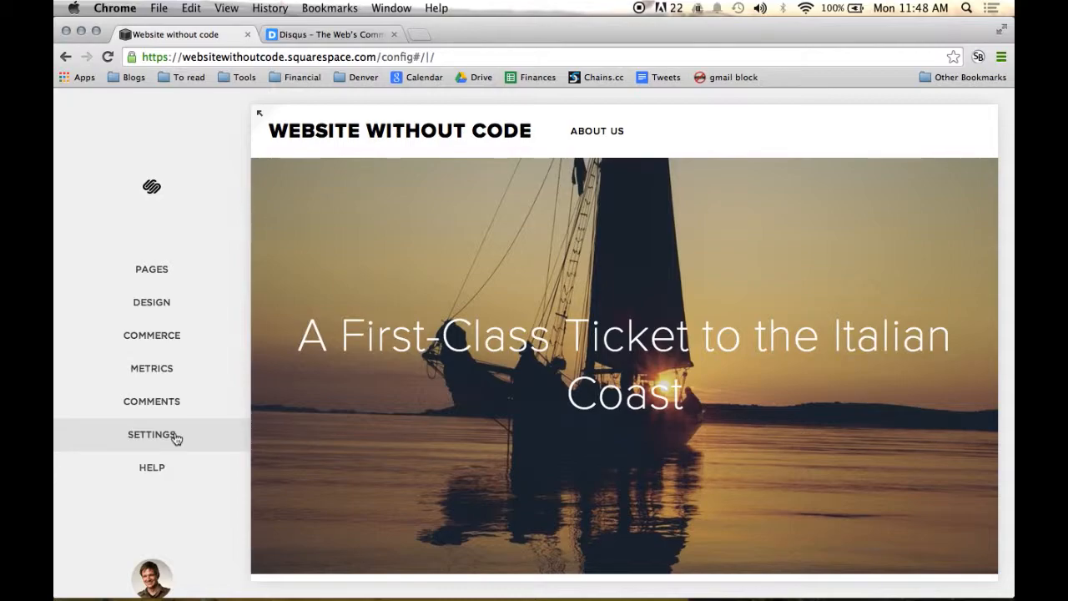
# Step: Review the site type choices, site description and Squarespace promotion option in the site's basic information settings
pyautogui.click(174, 436)
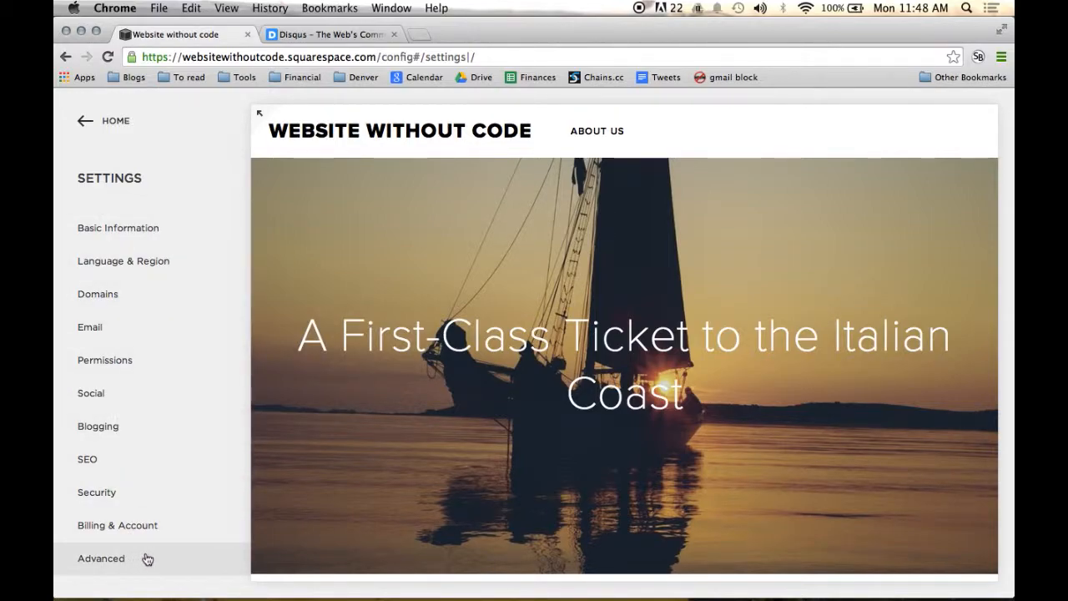
pyautogui.click(191, 237)
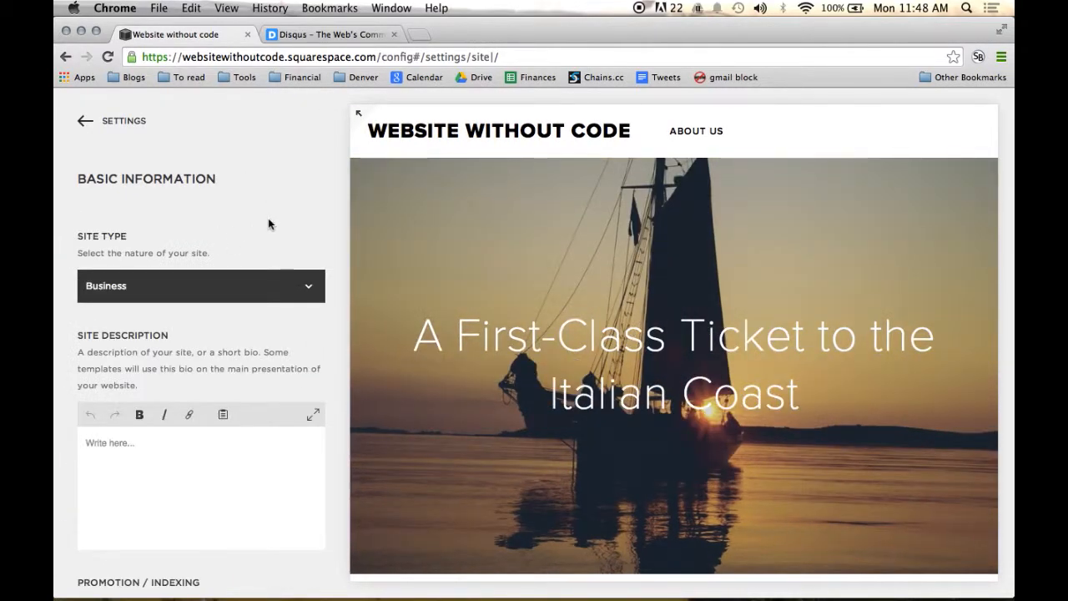
pyautogui.scroll(-1, 268, 224)
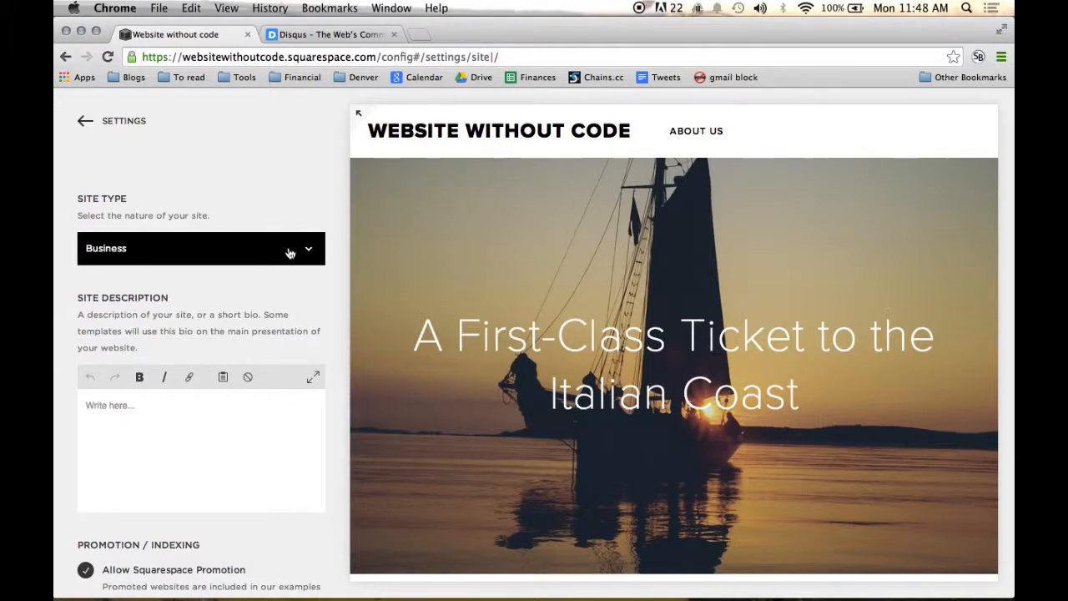
pyautogui.click(289, 253)
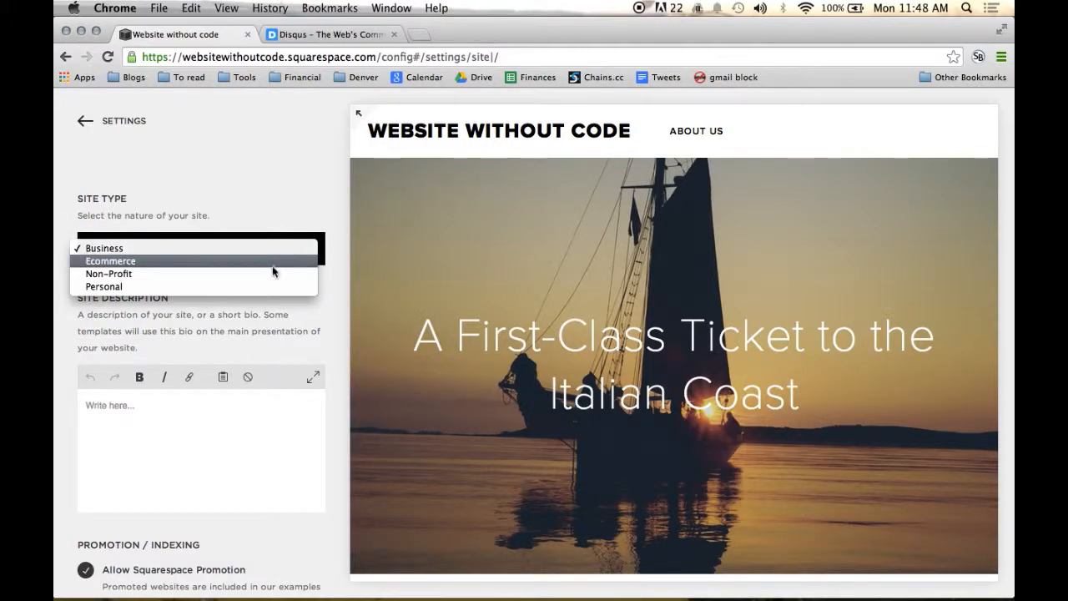
pyautogui.click(300, 248)
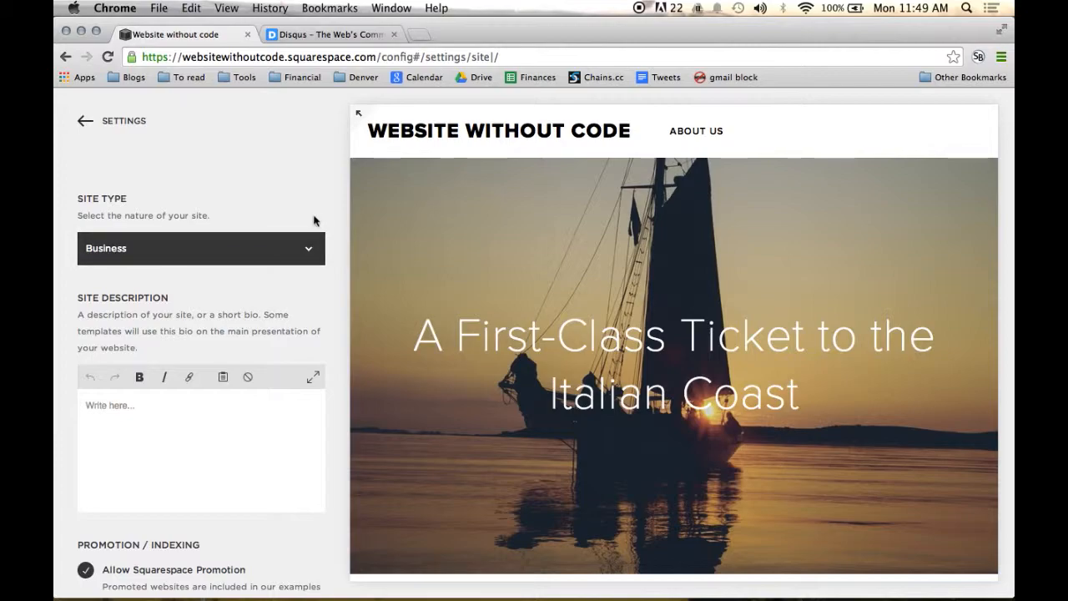
pyautogui.scroll(-2, 325, 261)
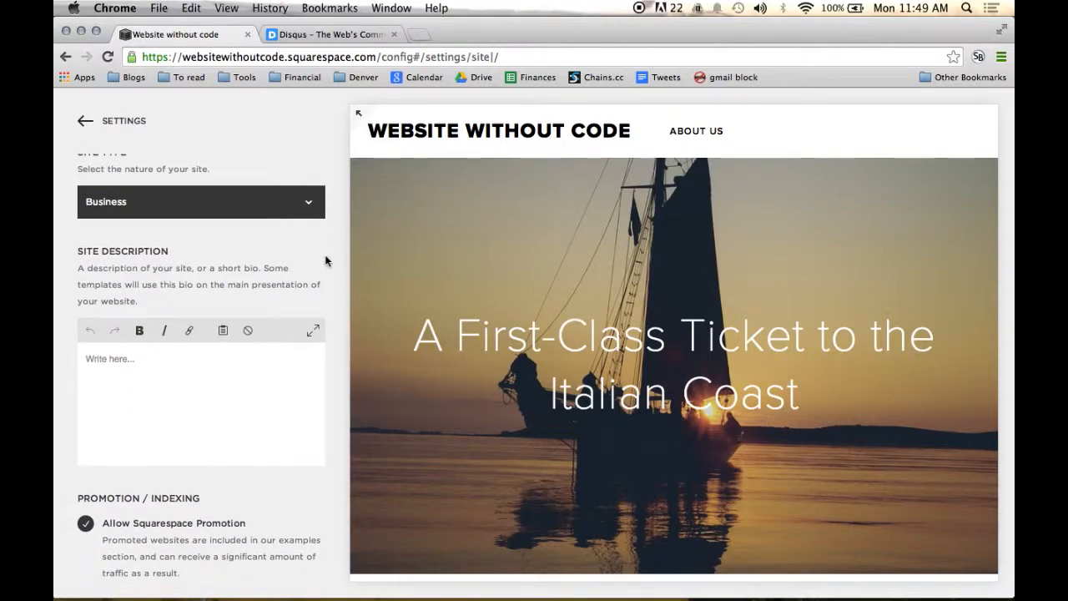
pyautogui.click(197, 399)
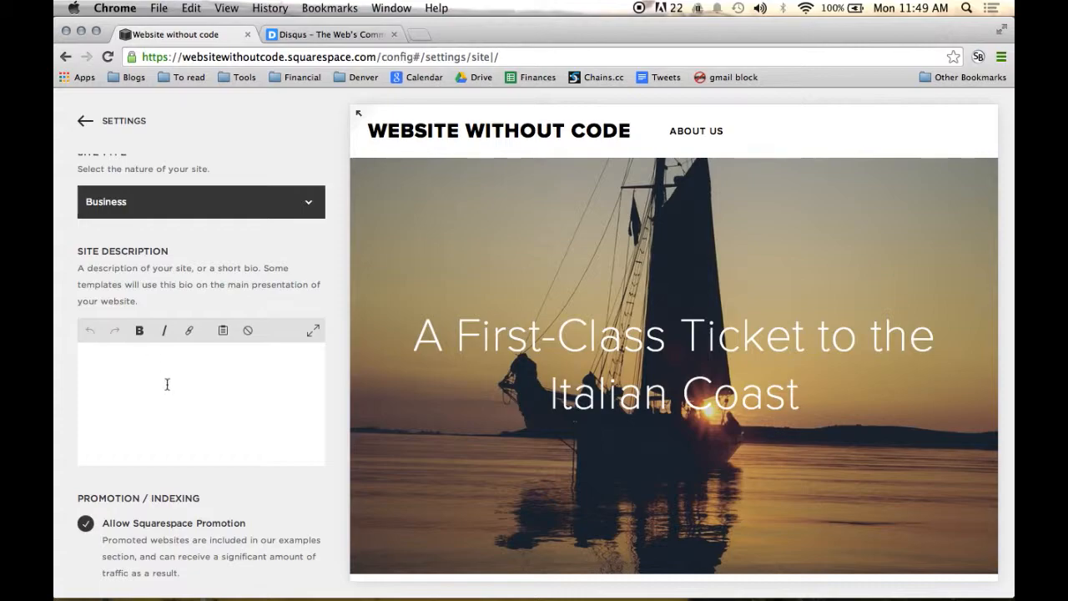
pyautogui.scroll(-3, 167, 384)
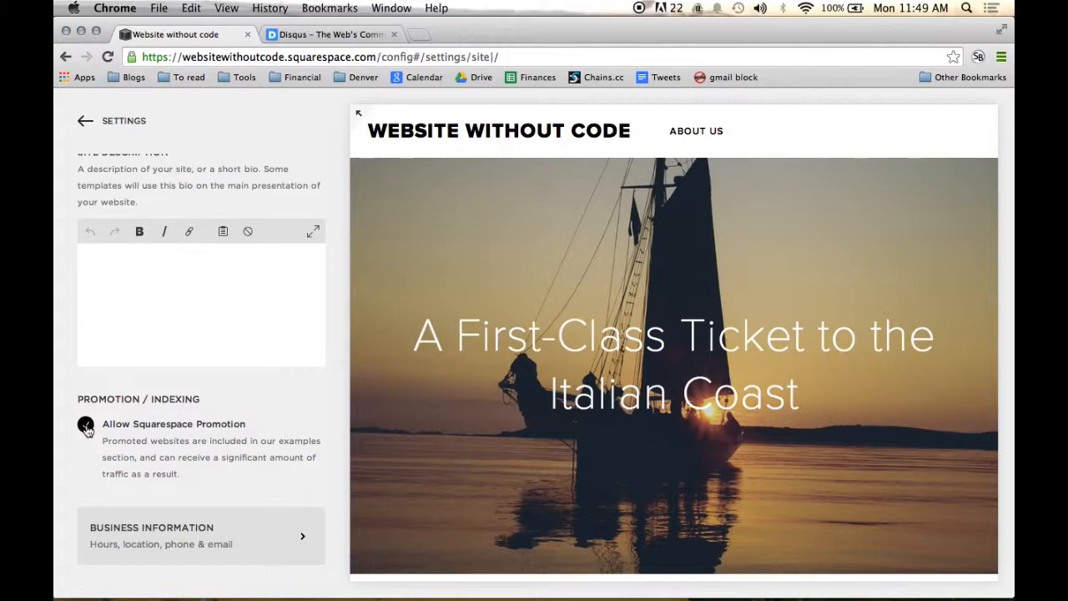
pyautogui.click(86, 426)
# Step: Examine the business information fields for contact phone, email, physical location and opening hours, and return to the main settings
pyautogui.click(270, 535)
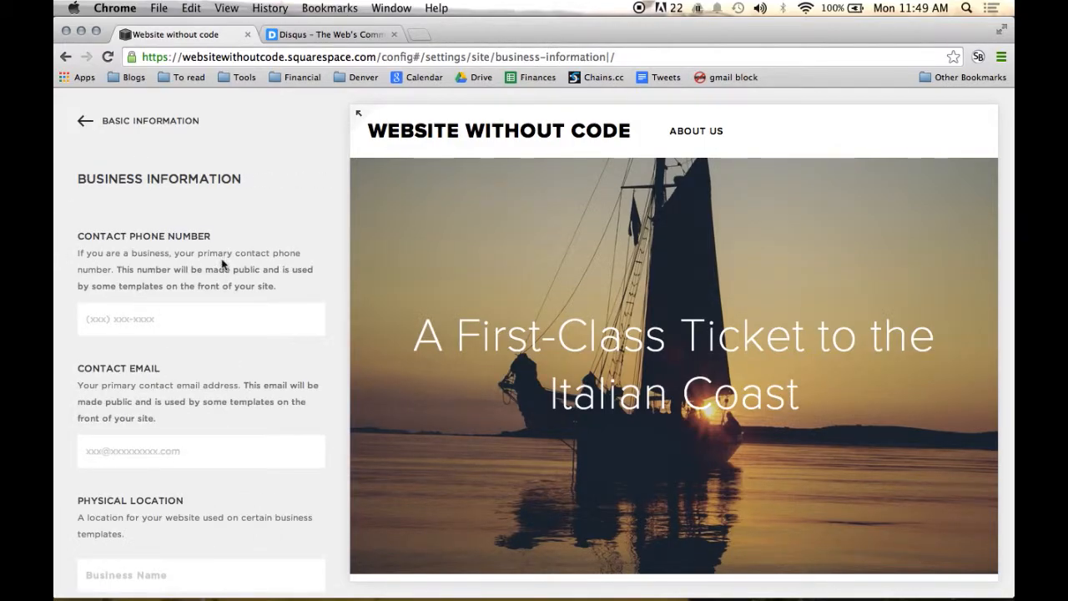
pyautogui.scroll(-1, 222, 265)
pyautogui.scroll(-3, 165, 331)
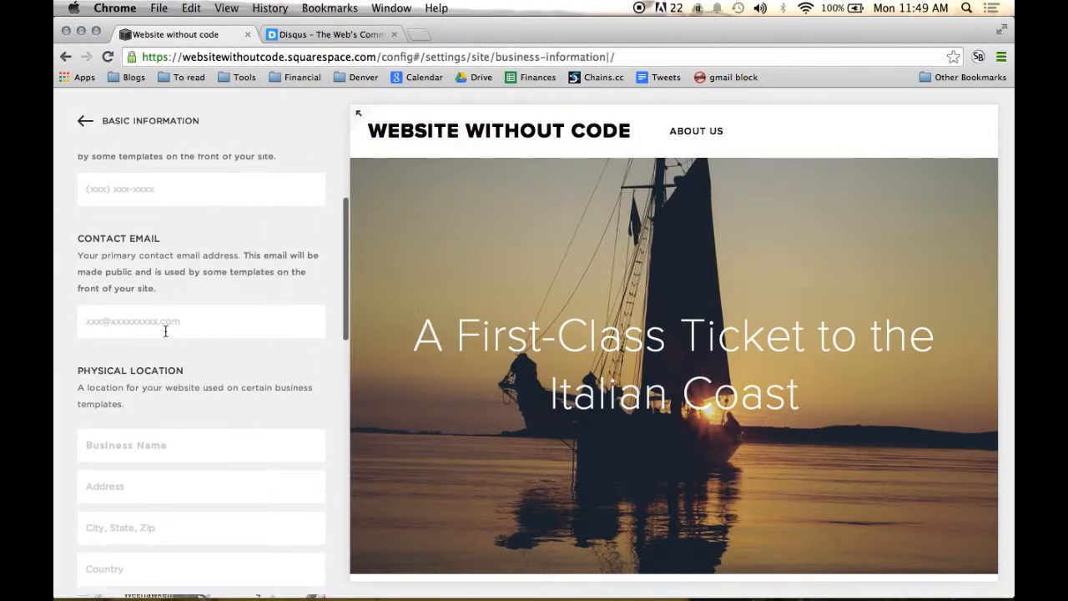
pyautogui.scroll(-8, 165, 332)
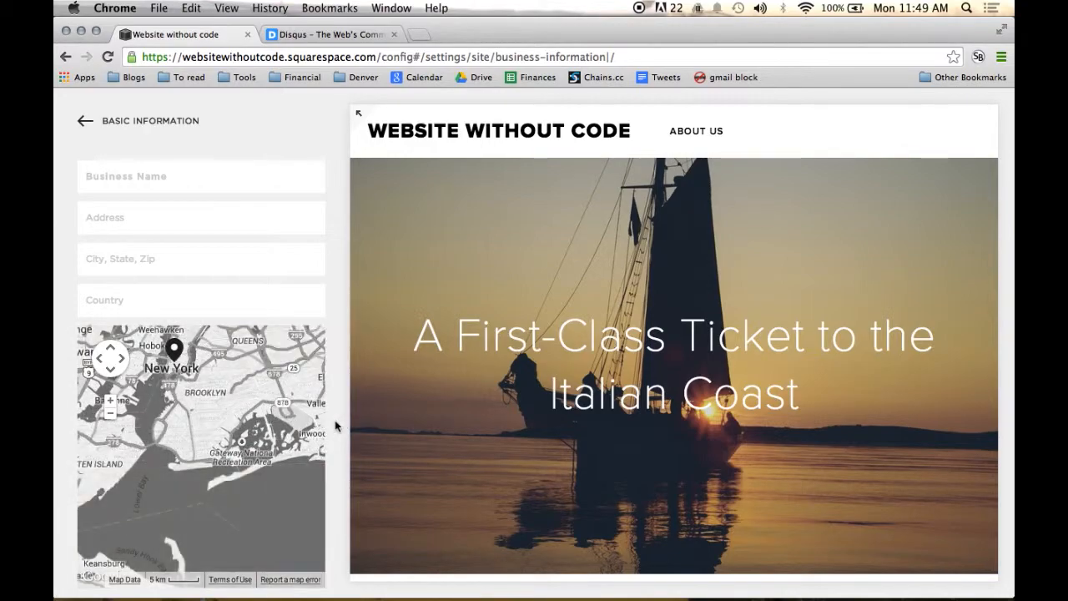
pyautogui.scroll(-16, 335, 426)
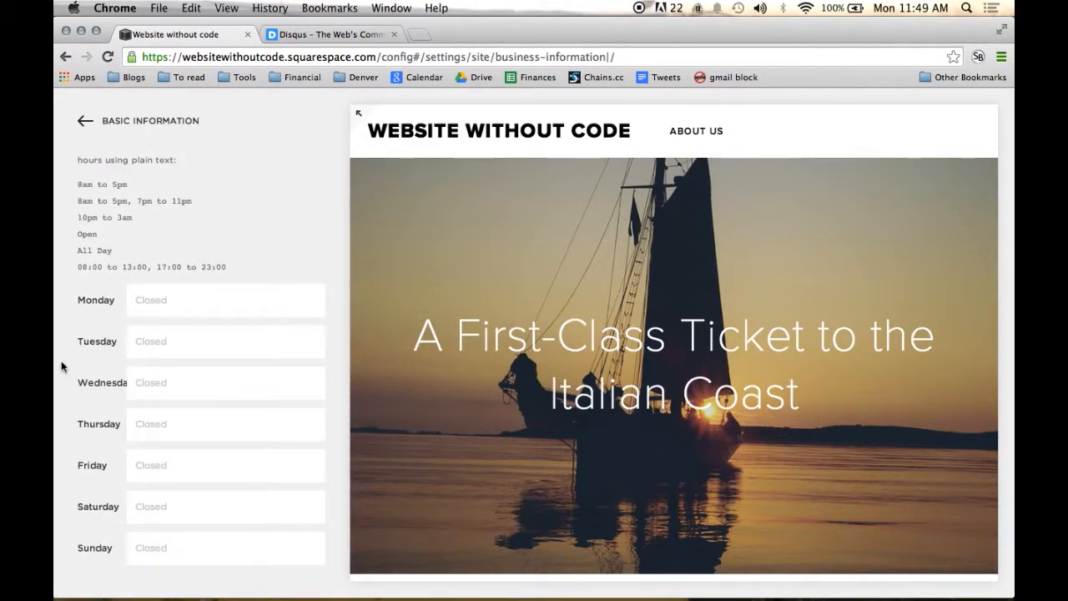
pyautogui.scroll(20, 61, 366)
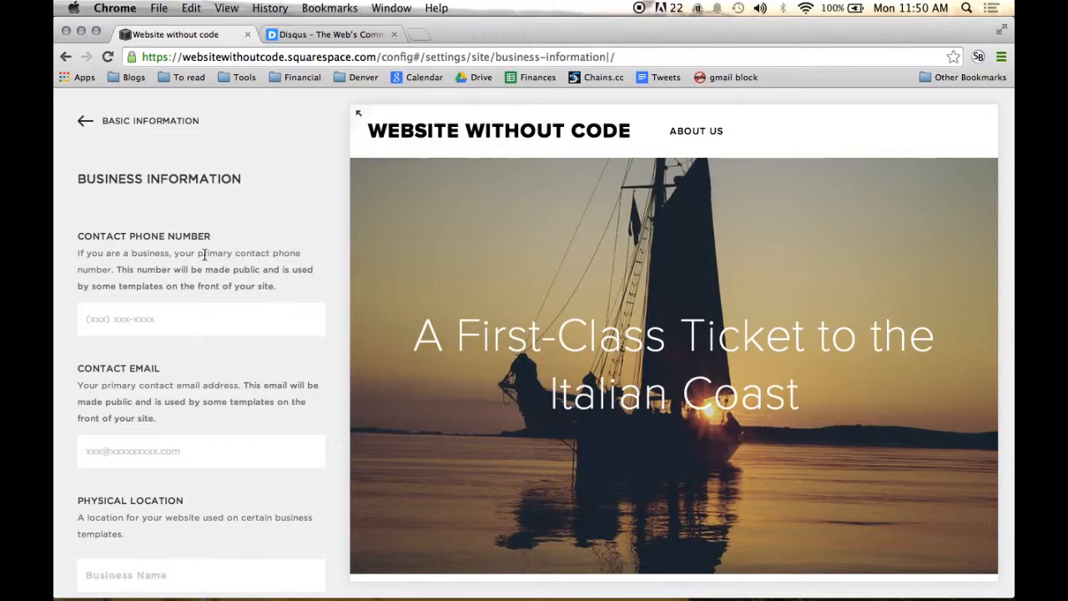
pyautogui.click(82, 122)
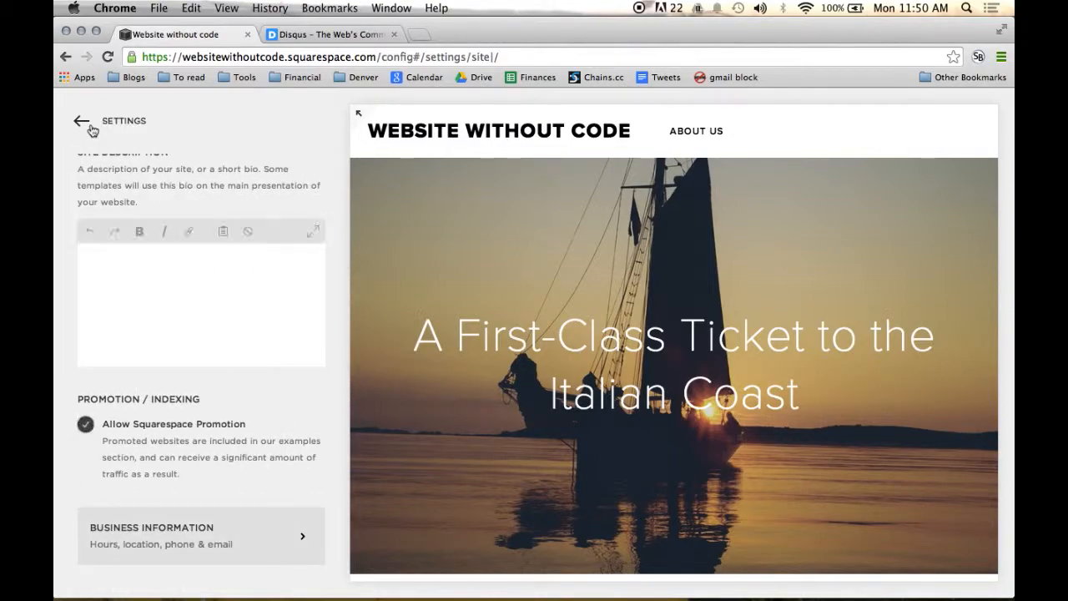
pyautogui.scroll(4, 103, 192)
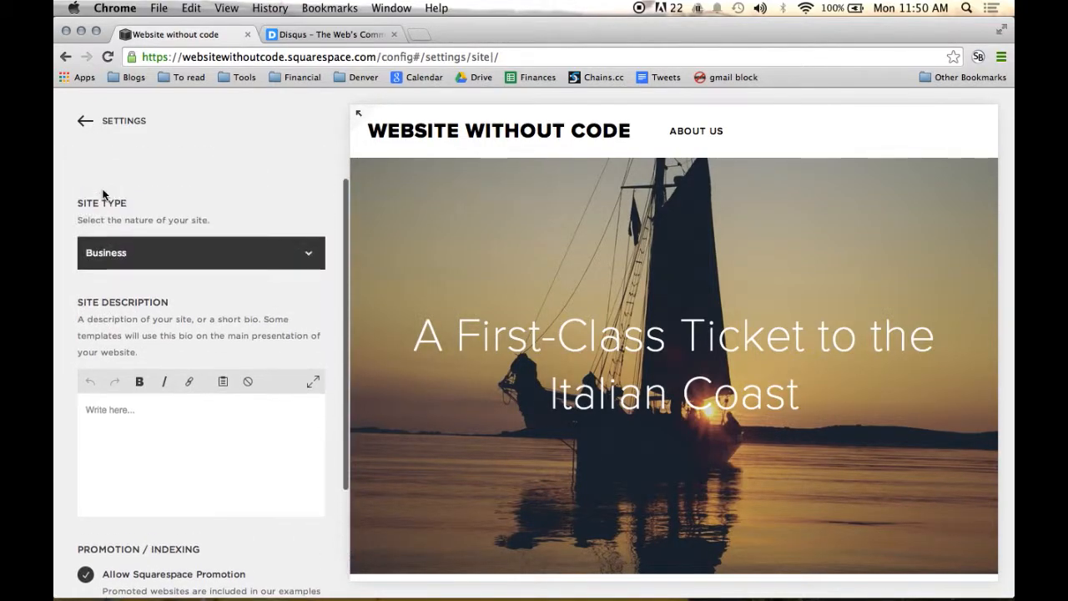
pyautogui.click(89, 127)
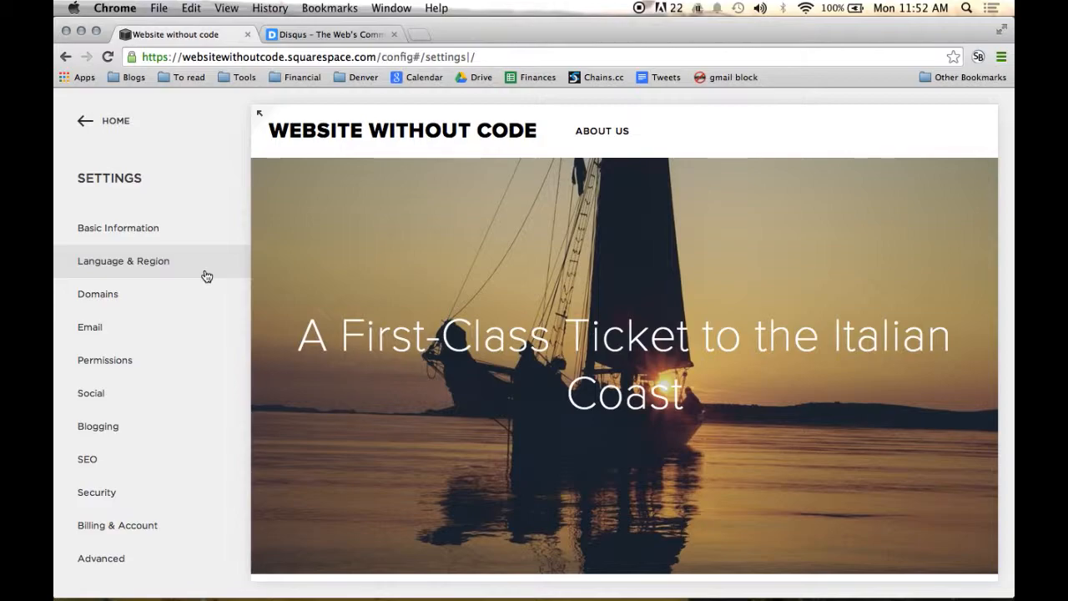
# Step: Set the site's time zone to Denver (Mountain Standard Time) in the language and region settings and save the change
pyautogui.click(206, 275)
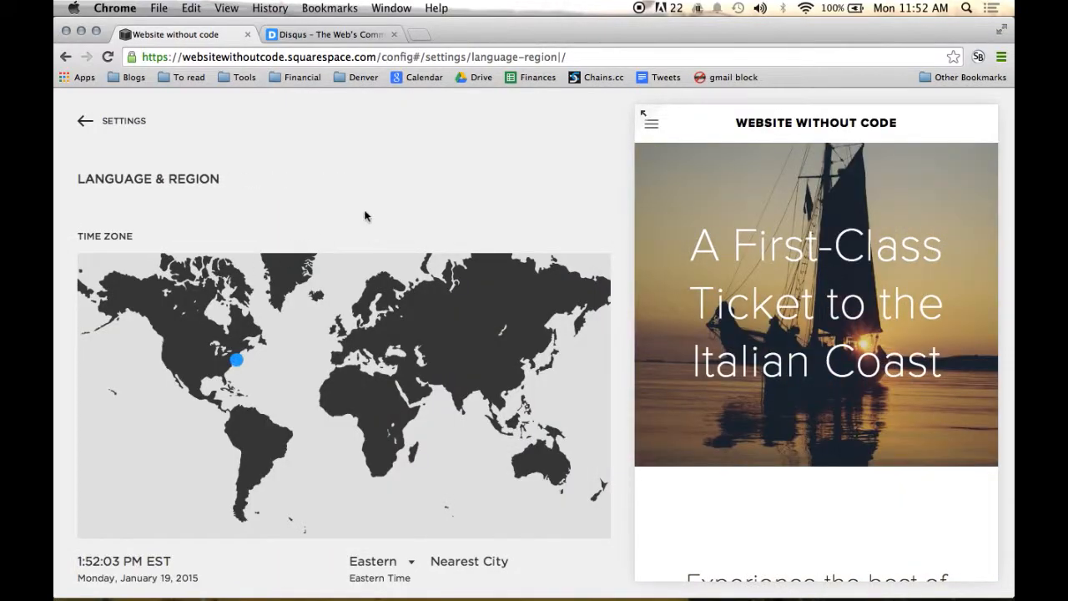
pyautogui.scroll(-1, 369, 213)
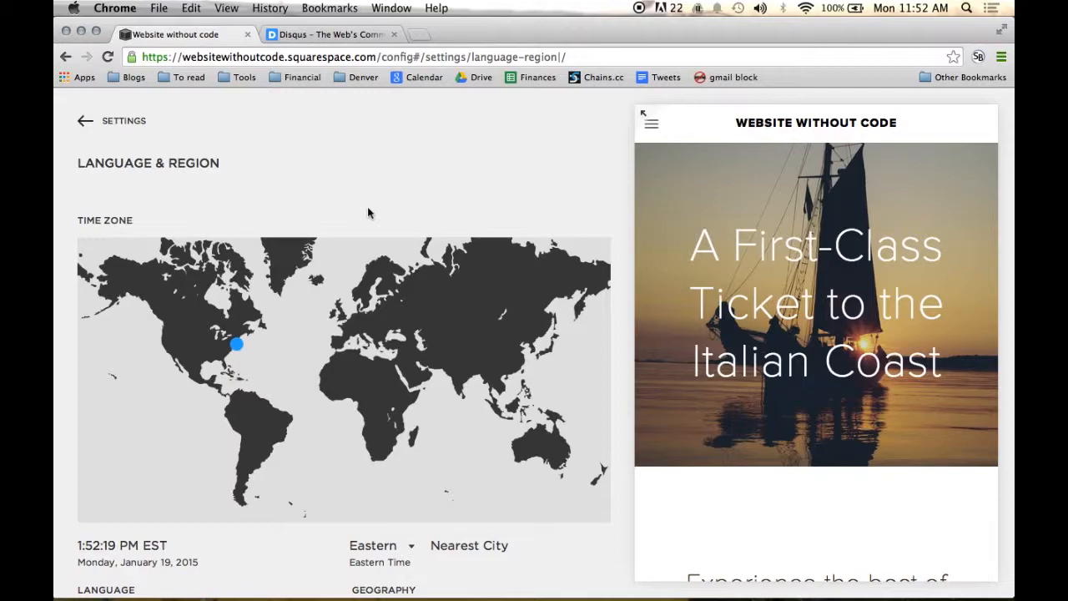
pyautogui.click(187, 348)
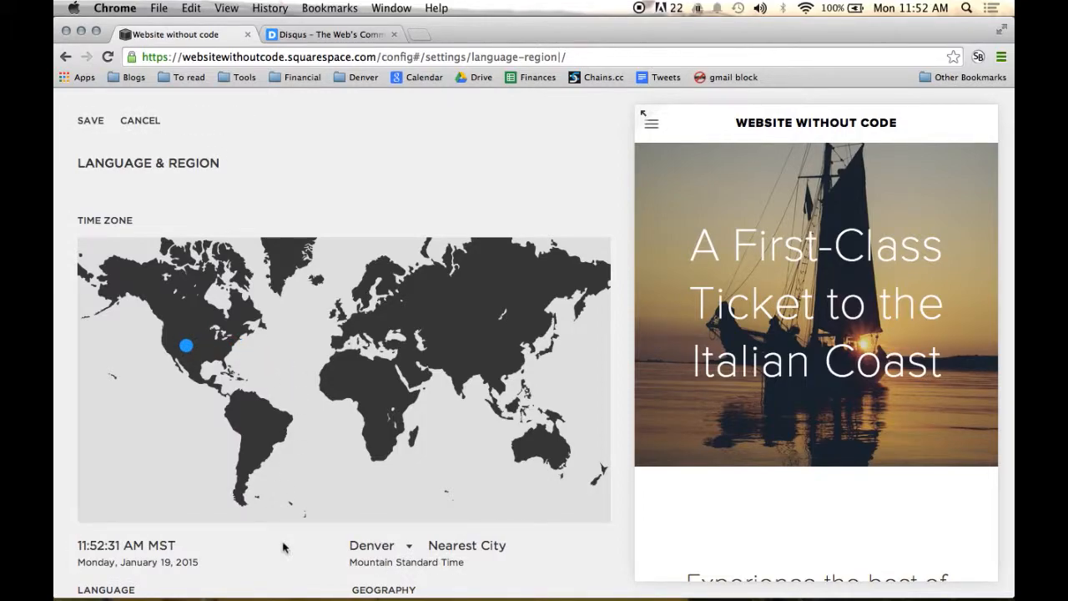
pyautogui.scroll(-2, 284, 546)
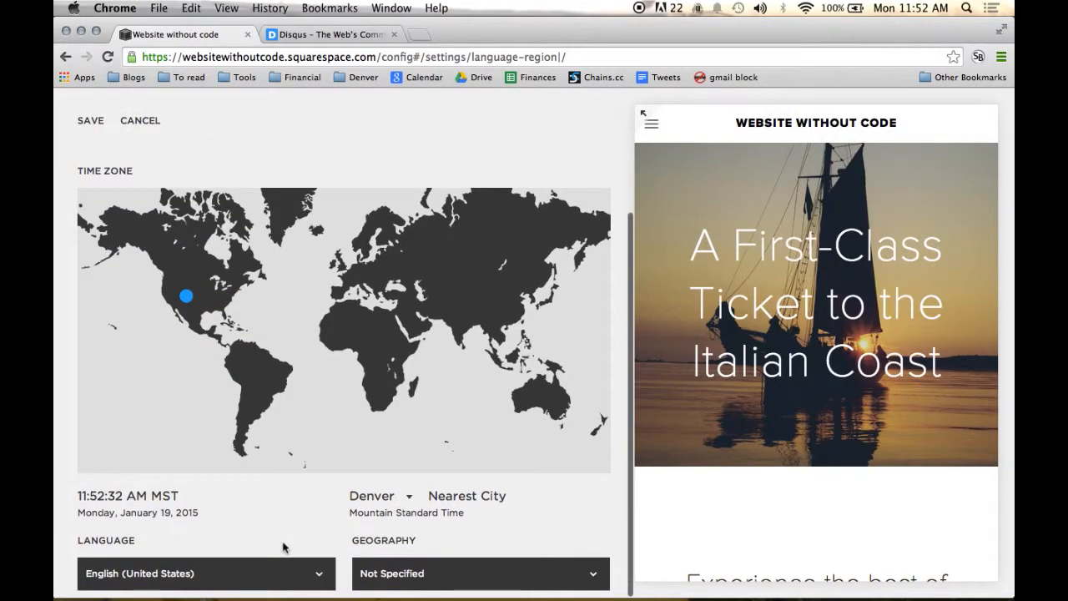
pyautogui.click(405, 501)
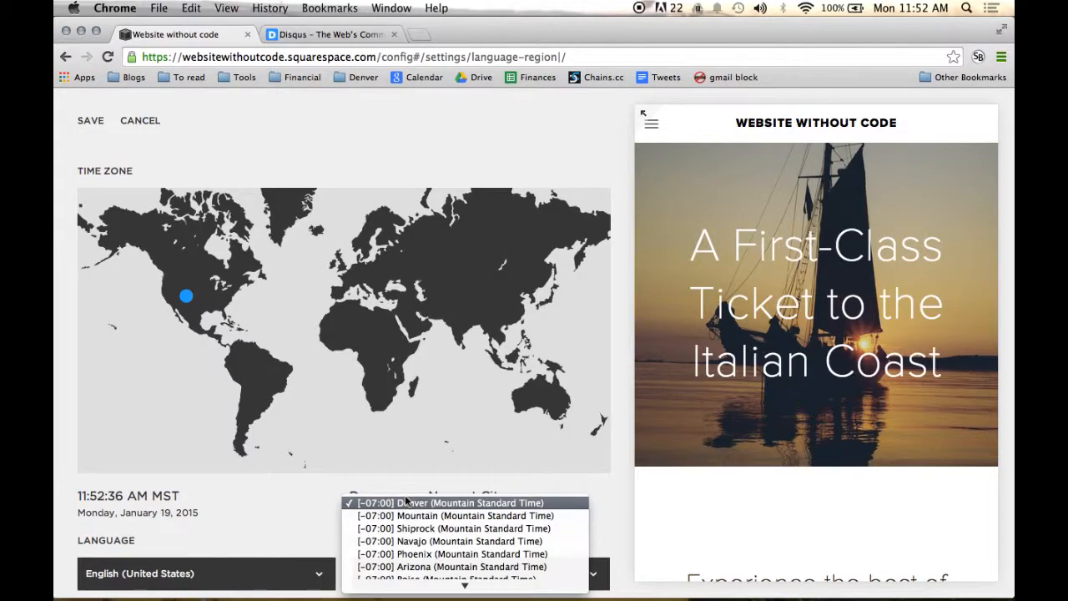
pyautogui.click(311, 512)
pyautogui.click(407, 501)
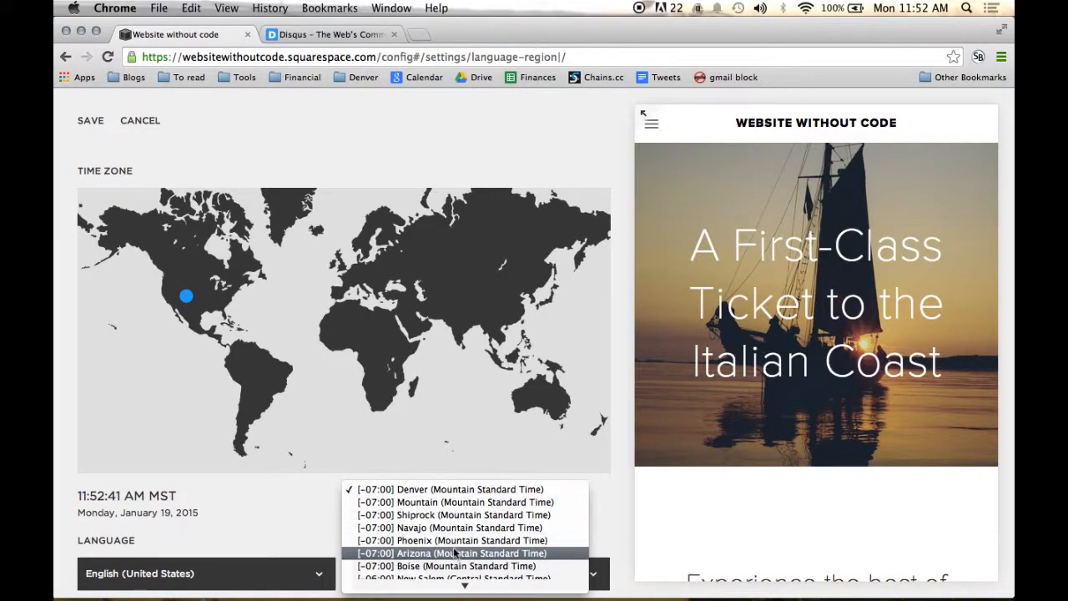
pyautogui.click(428, 493)
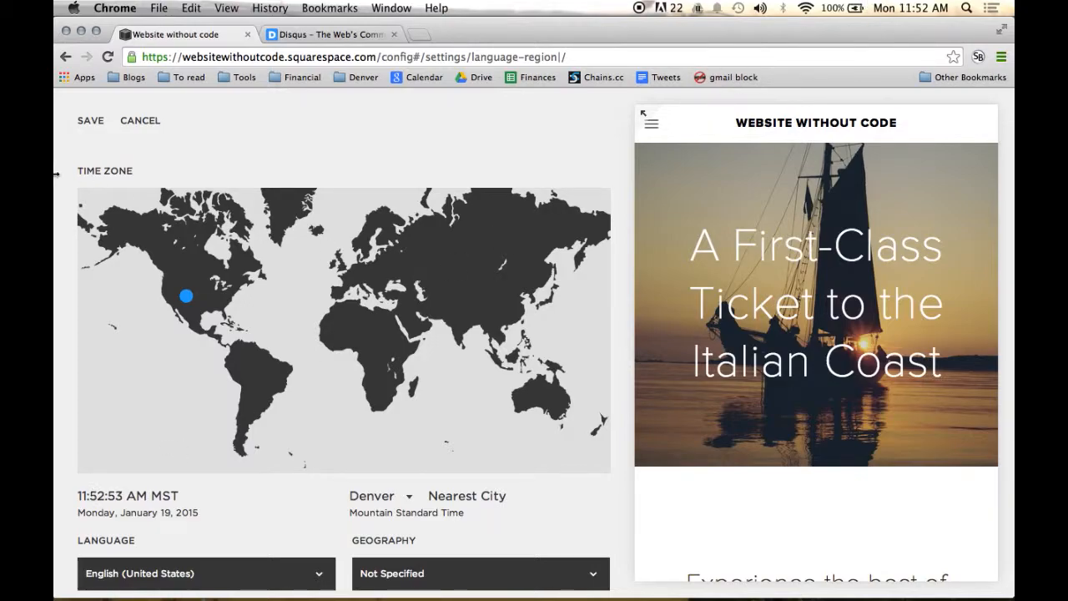
pyautogui.click(84, 123)
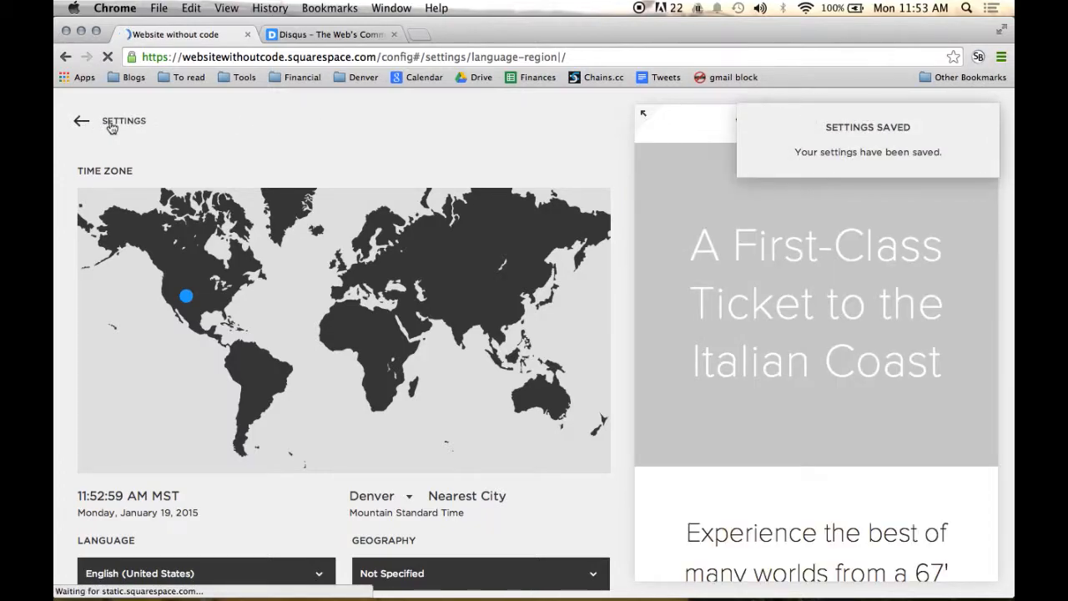
pyautogui.click(112, 125)
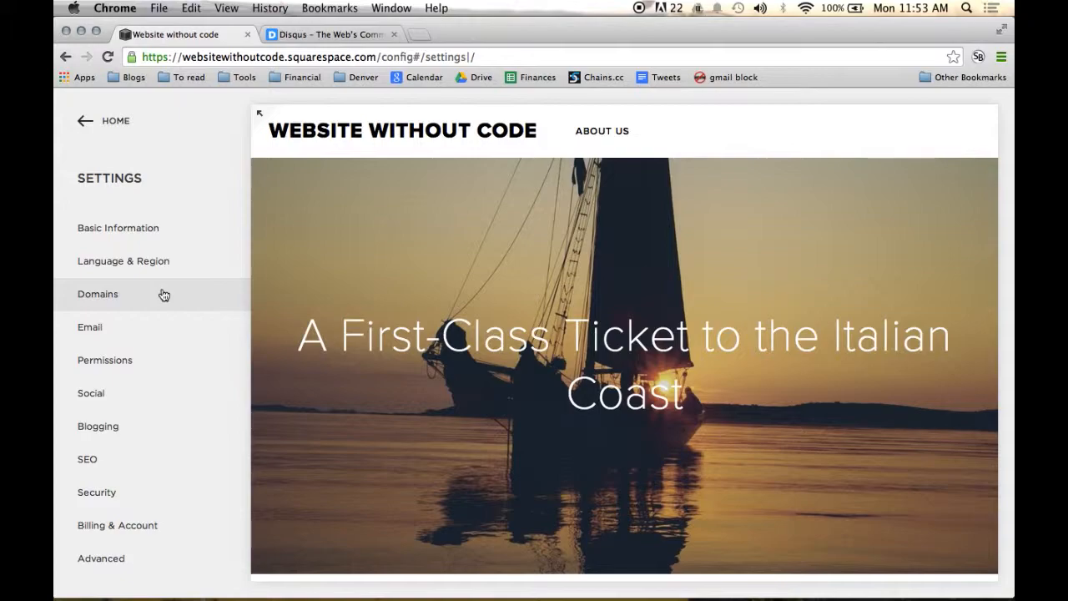
# Step: Open the site's domain settings and highlight the websitewithoutcode.squarespace.com part of the page address
pyautogui.click(163, 296)
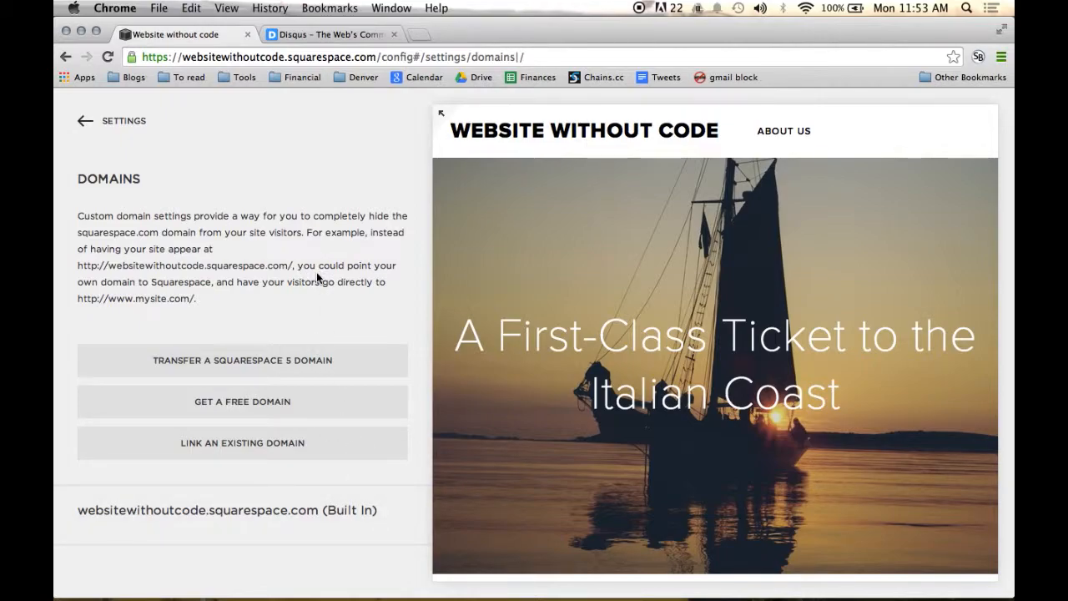
pyautogui.click(184, 57)
pyautogui.moveTo(184, 57); pyautogui.dragTo(375, 56)
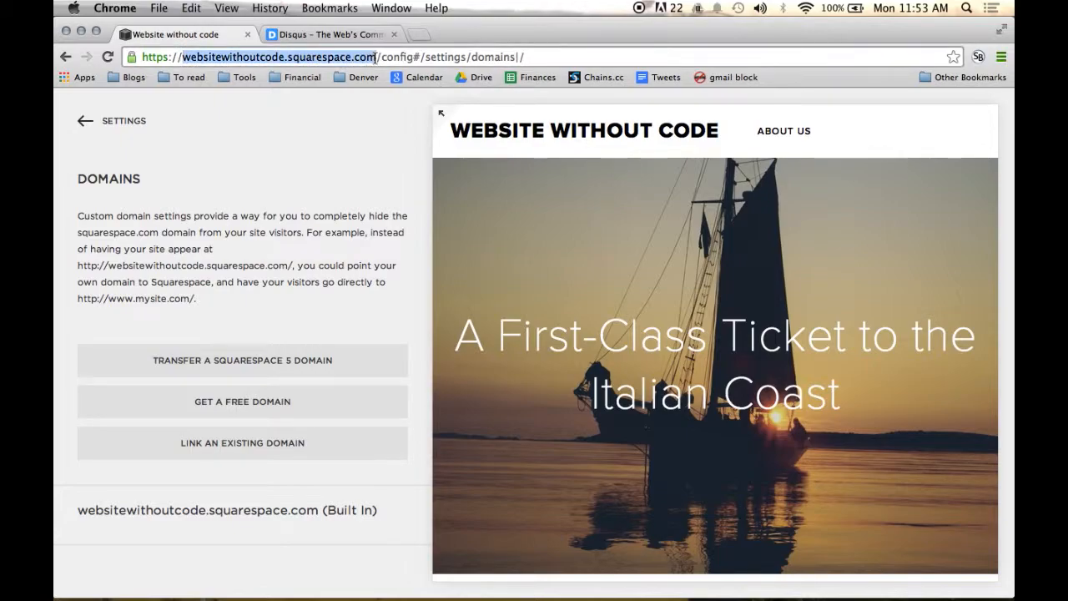
pyautogui.click(375, 58)
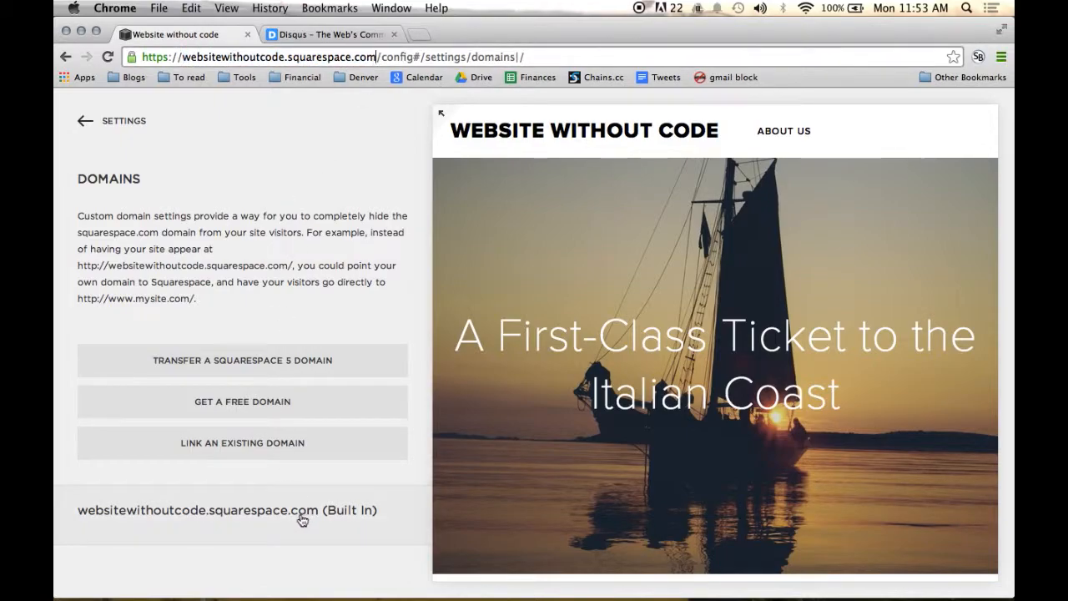
# Step: Try renaming the built-in domain's account ID to websitewithoutcode2 and cancel the change
pyautogui.click(267, 515)
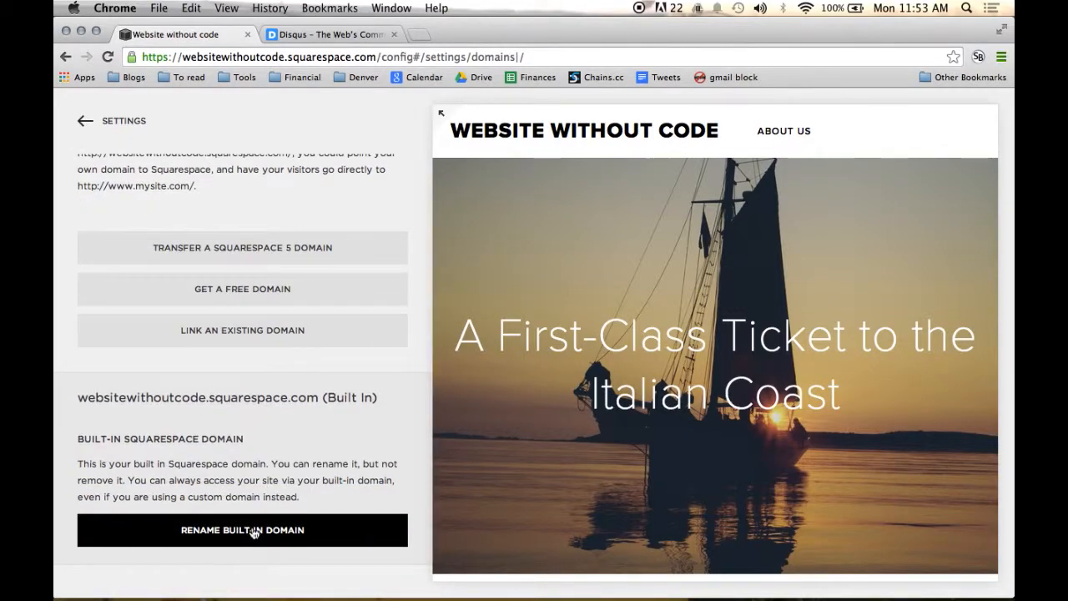
pyautogui.click(254, 531)
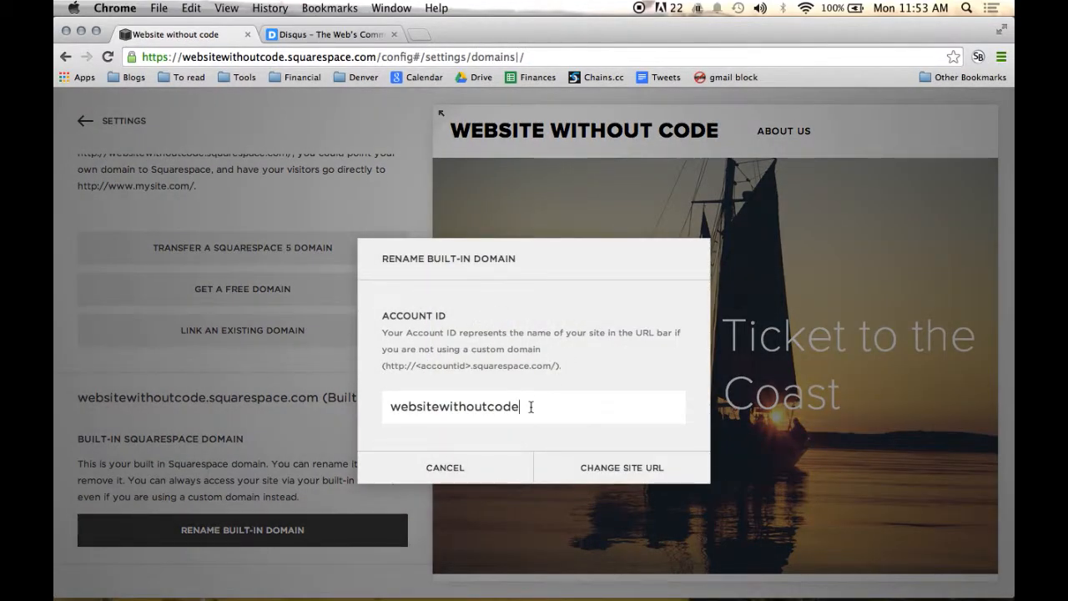
pyautogui.write('2')
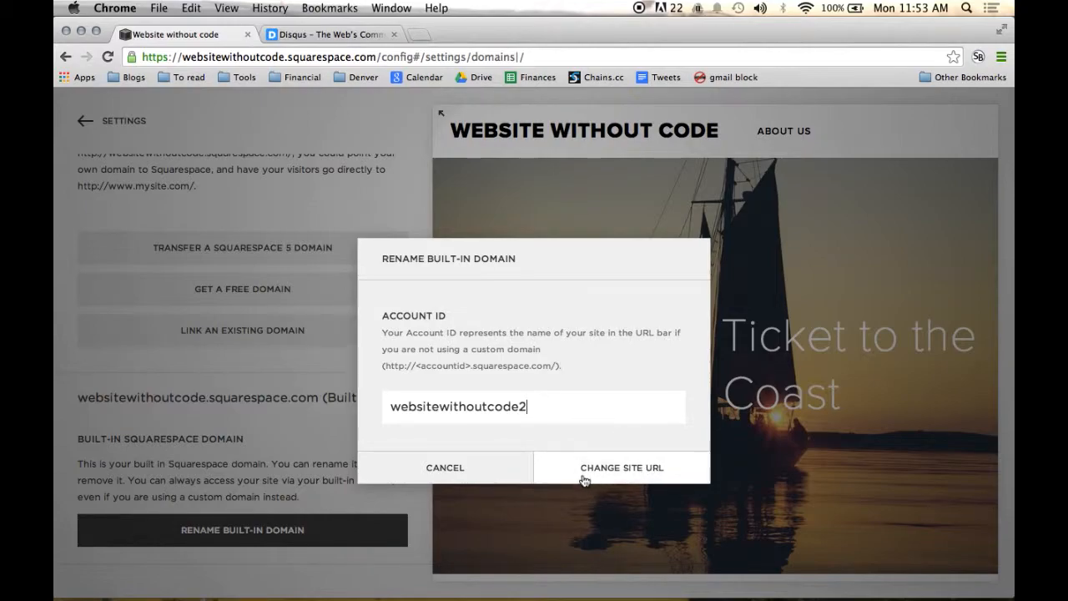
pyautogui.click(489, 475)
# Step: Open the free domain registration and view the domain extensions on offer
pyautogui.scroll(3, 285, 457)
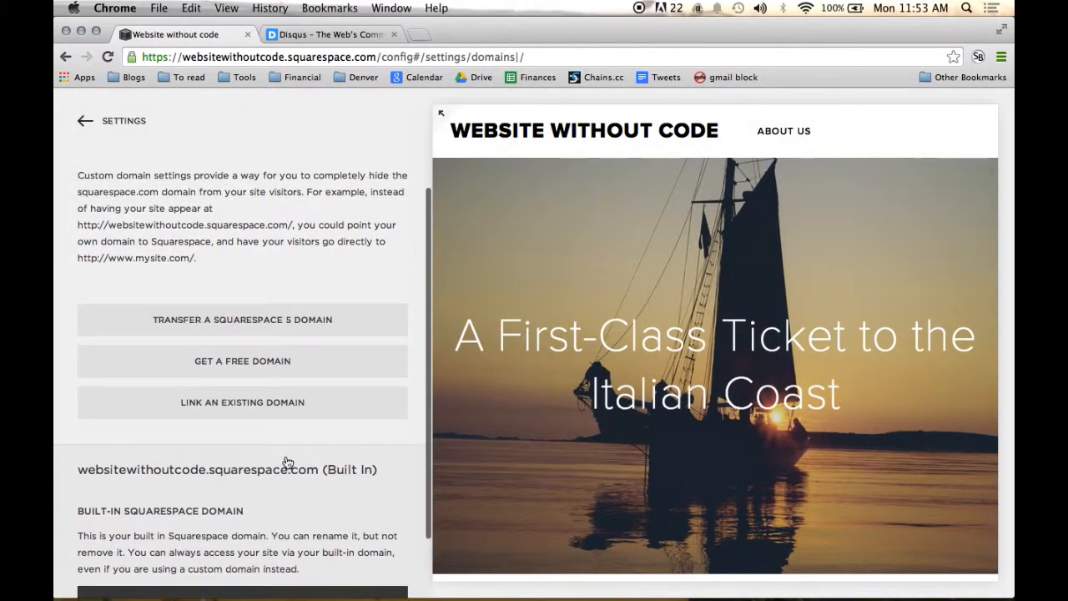
pyautogui.click(320, 365)
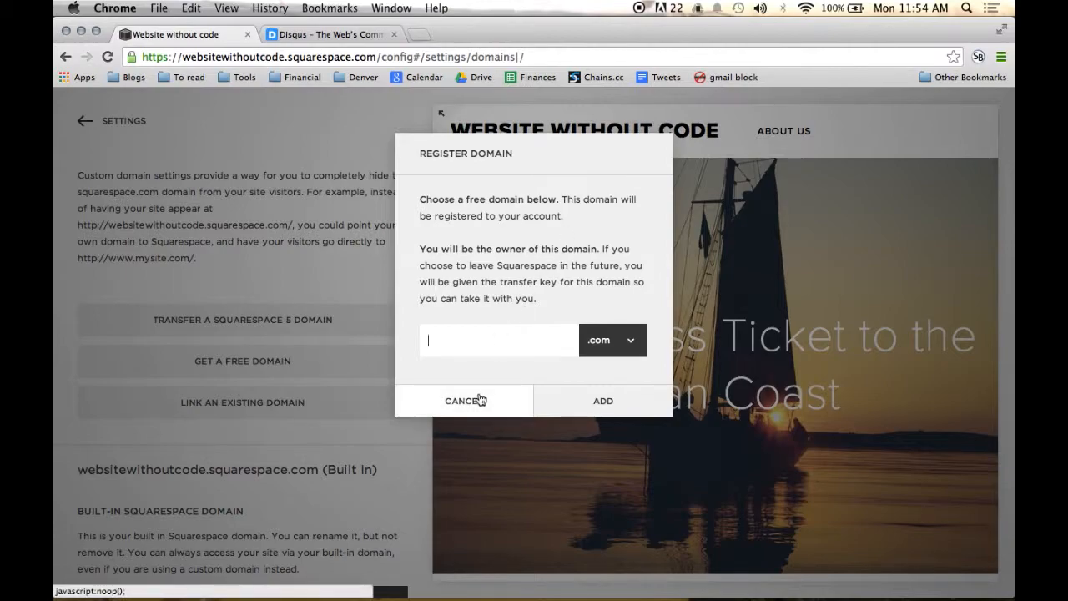
pyautogui.click(618, 340)
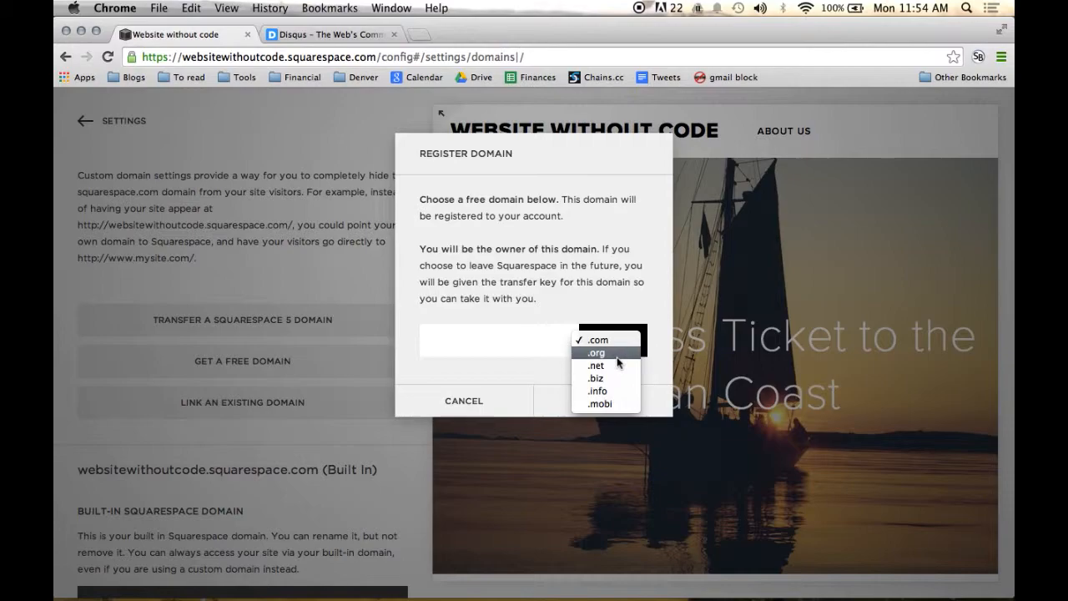
pyautogui.click(495, 380)
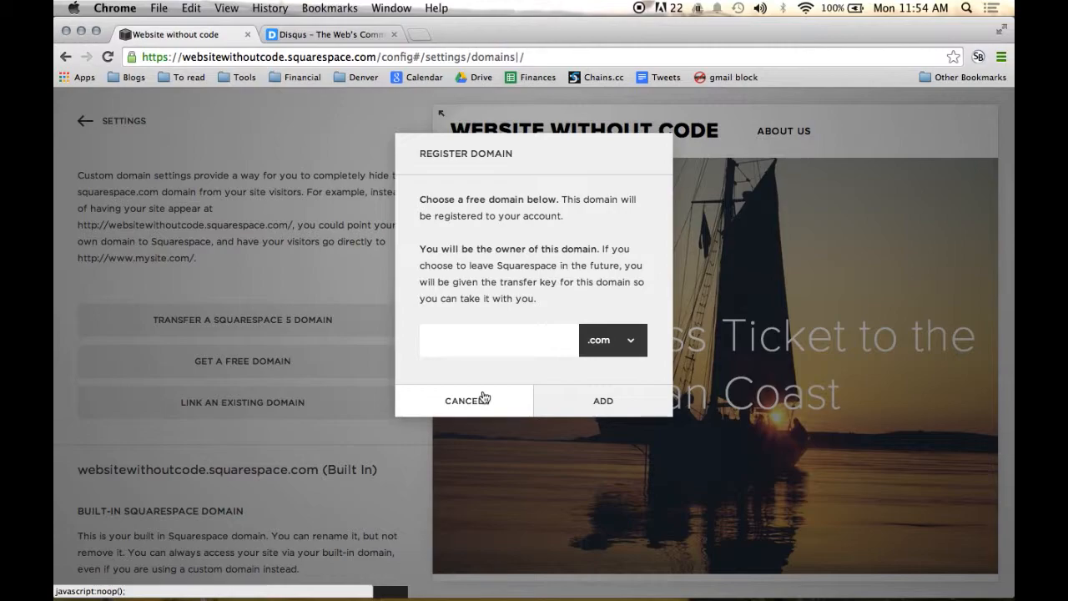
# Step: Cancel the free domain registration and open the site's Google Apps and email settings
pyautogui.click(484, 398)
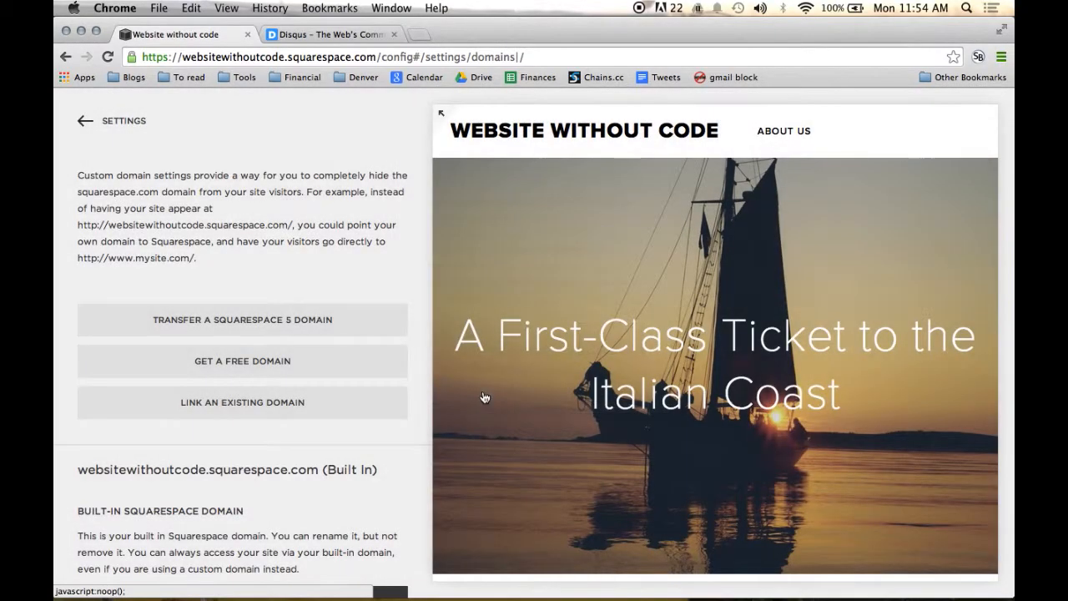
pyautogui.click(104, 122)
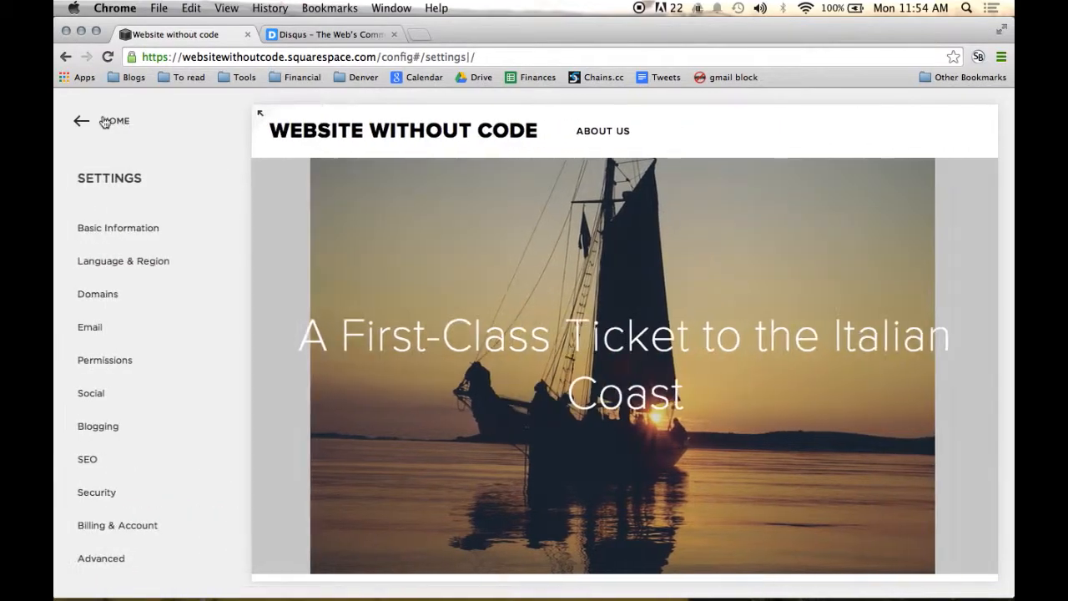
pyautogui.click(166, 340)
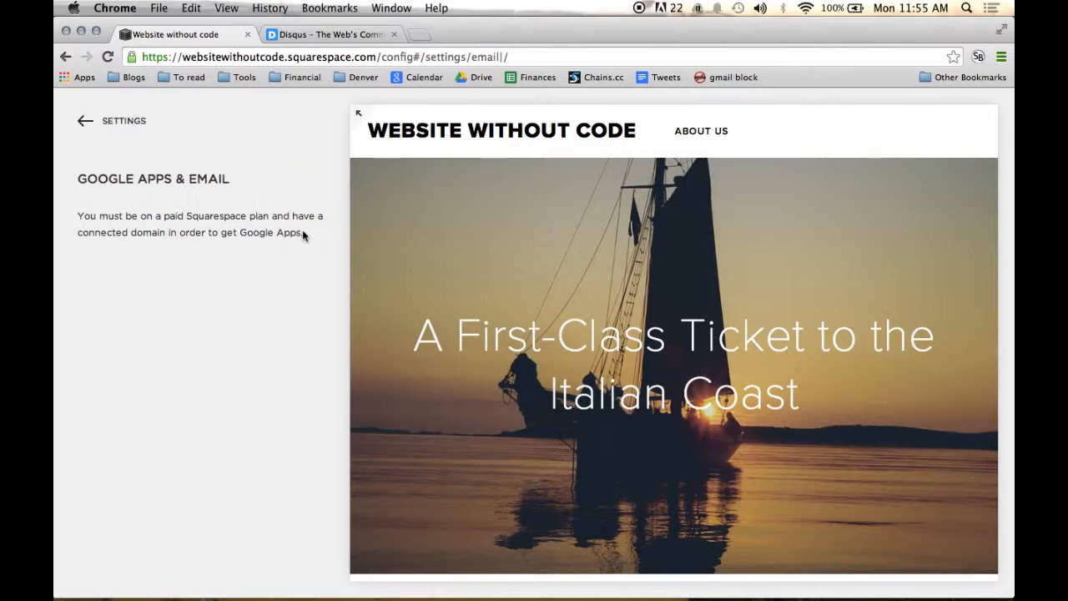
# Step: In the permissions settings, try adding a basic author named "So and so", view the bio fields and discard the entry
pyautogui.click(125, 132)
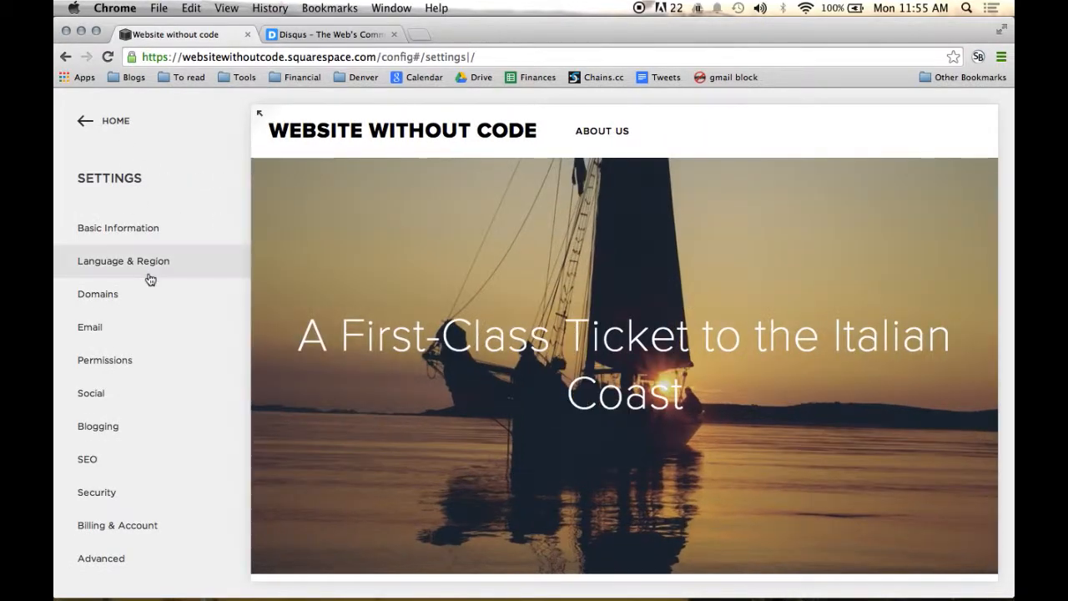
pyautogui.click(155, 366)
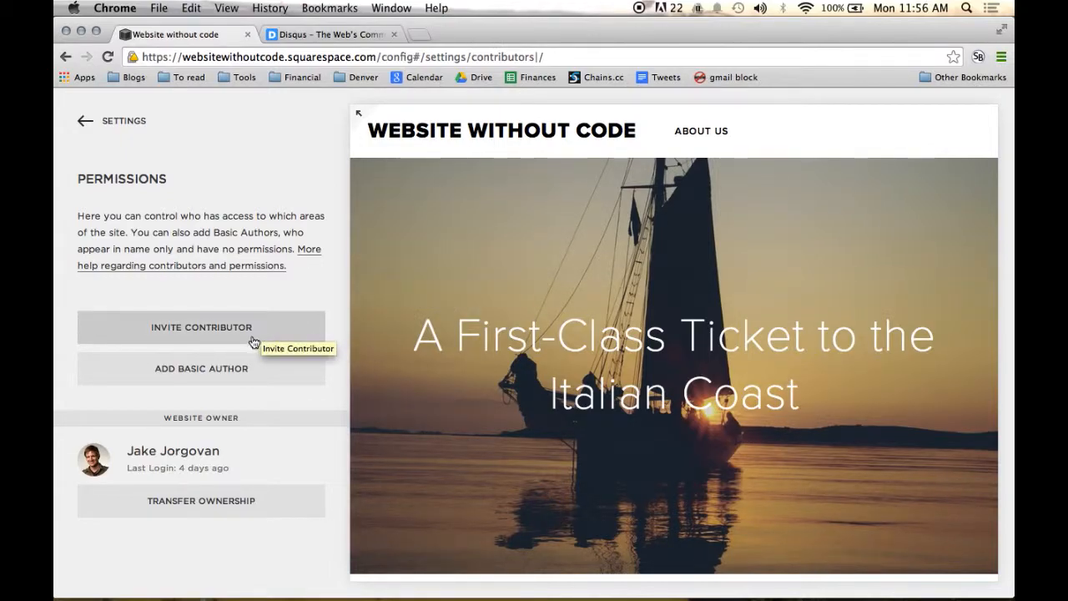
pyautogui.click(233, 380)
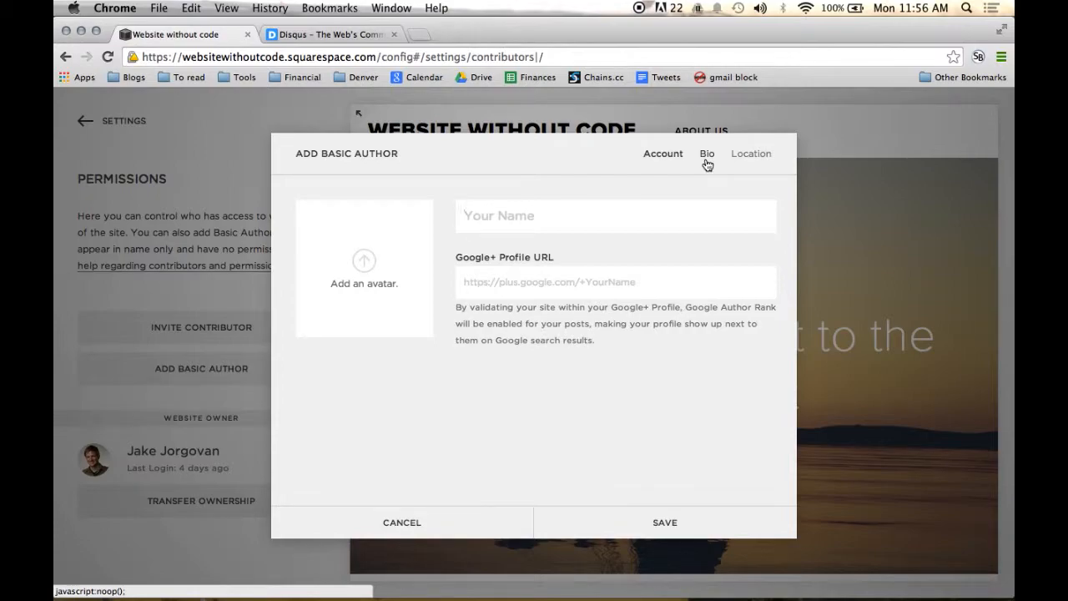
pyautogui.write('So and so')
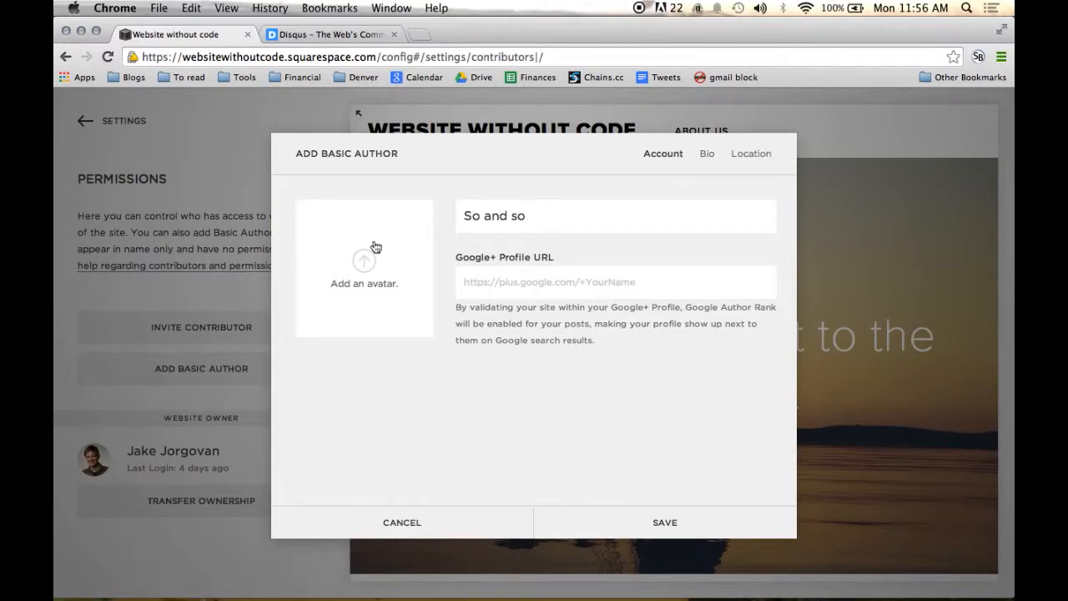
pyautogui.click(712, 164)
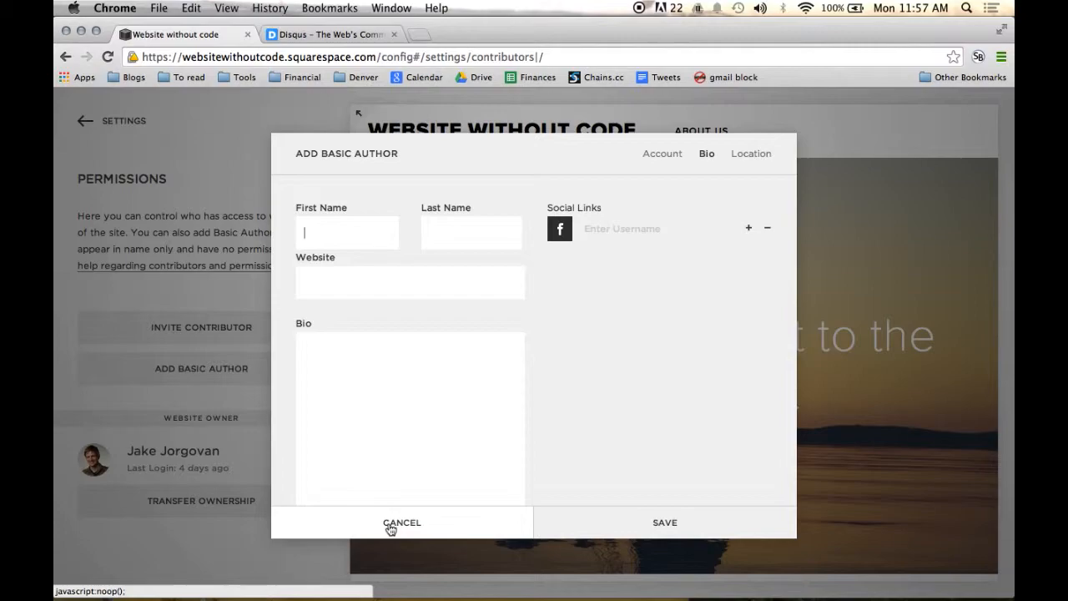
pyautogui.click(390, 523)
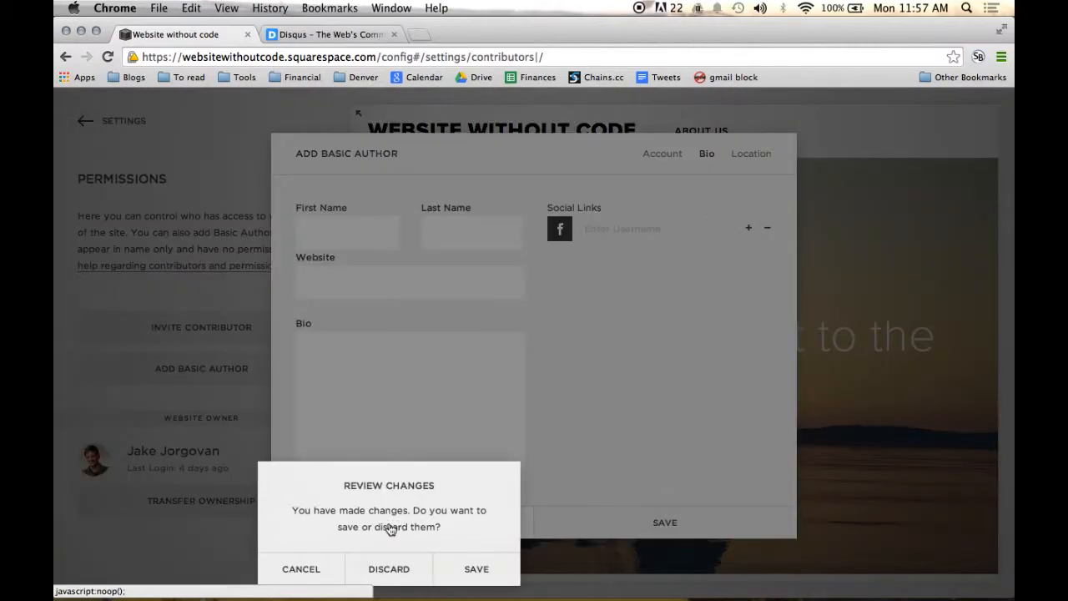
pyautogui.click(368, 573)
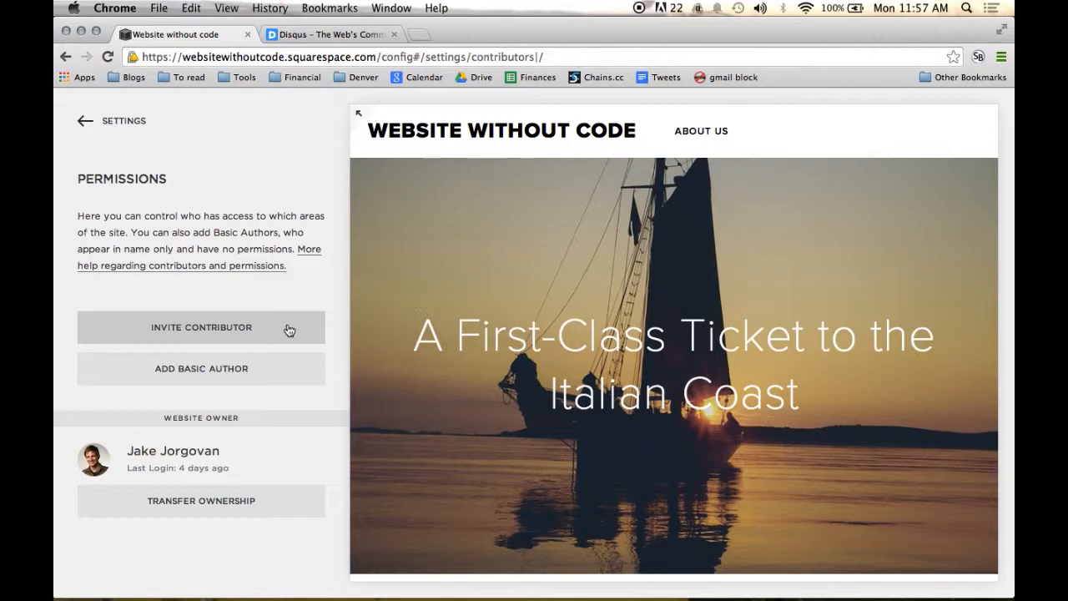
# Step: Start a contributor invitation and enter the invitee's name and email address
pyautogui.click(288, 330)
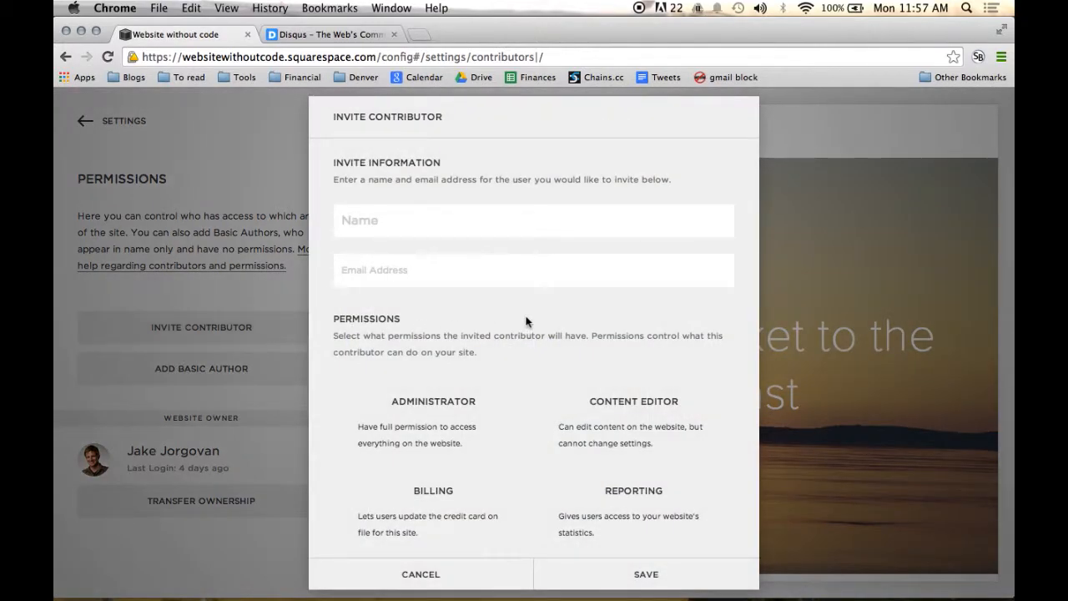
pyautogui.scroll(-1, 525, 323)
pyautogui.scroll(-2, 525, 322)
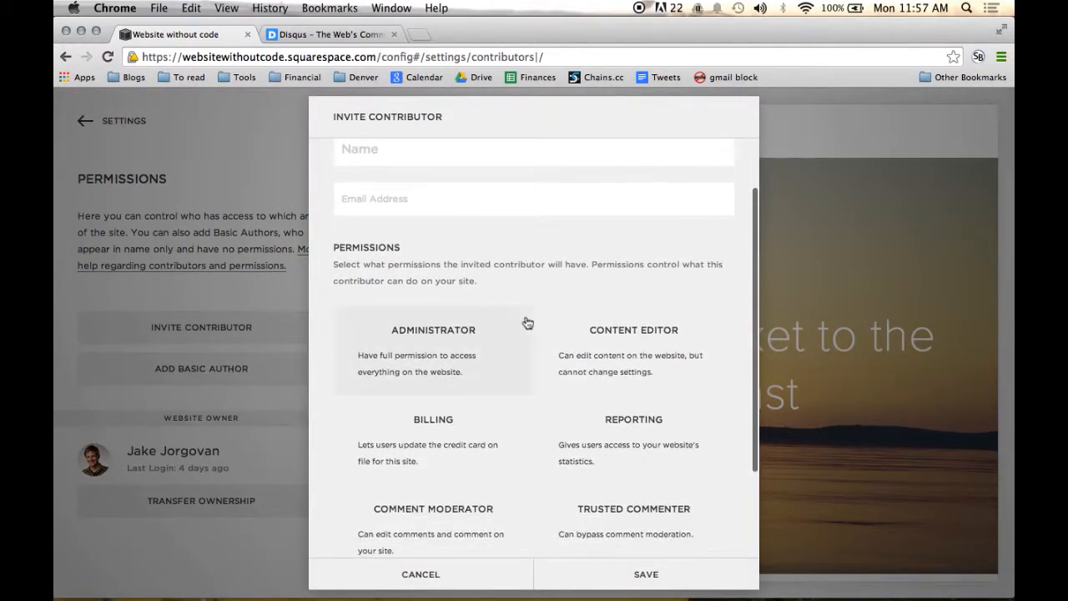
pyautogui.scroll(3, 530, 338)
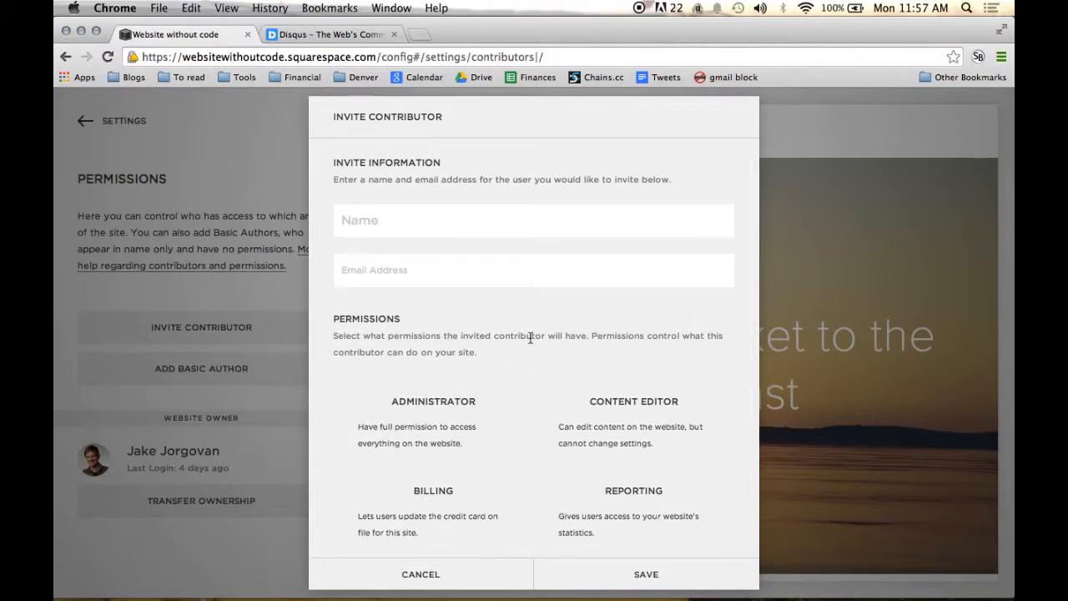
pyautogui.write('John Doe')
pyautogui.press('Tab')
pyautogui.write('Joh')
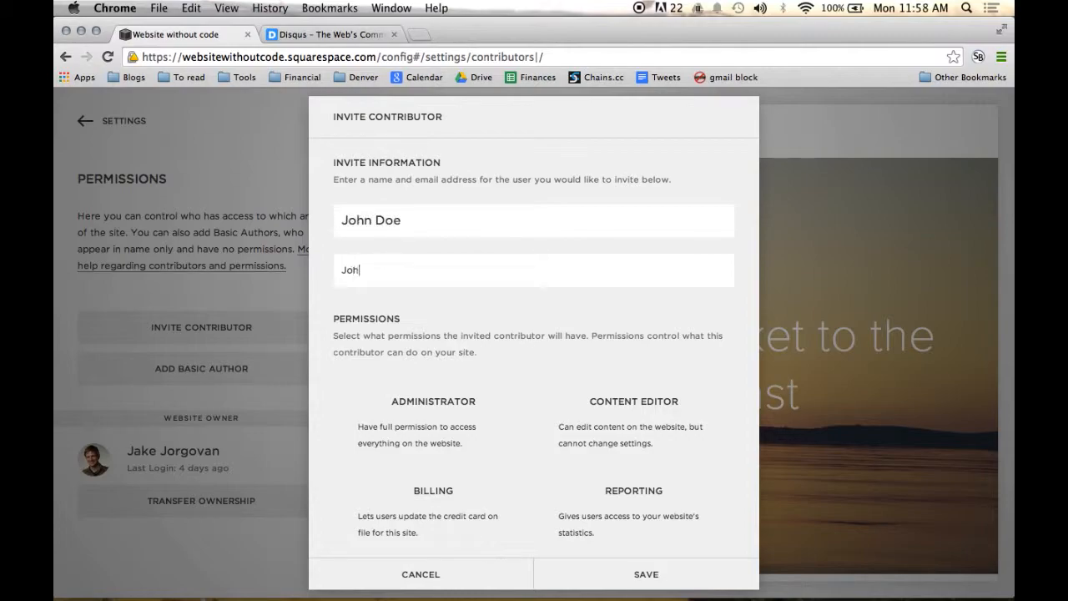
pyautogui.write('nDoe@gmail.com')
# Step: Examine the permission roles from Administrator to Store Manager for the invited contributor and discard the invitation
pyautogui.scroll(-2, 551, 334)
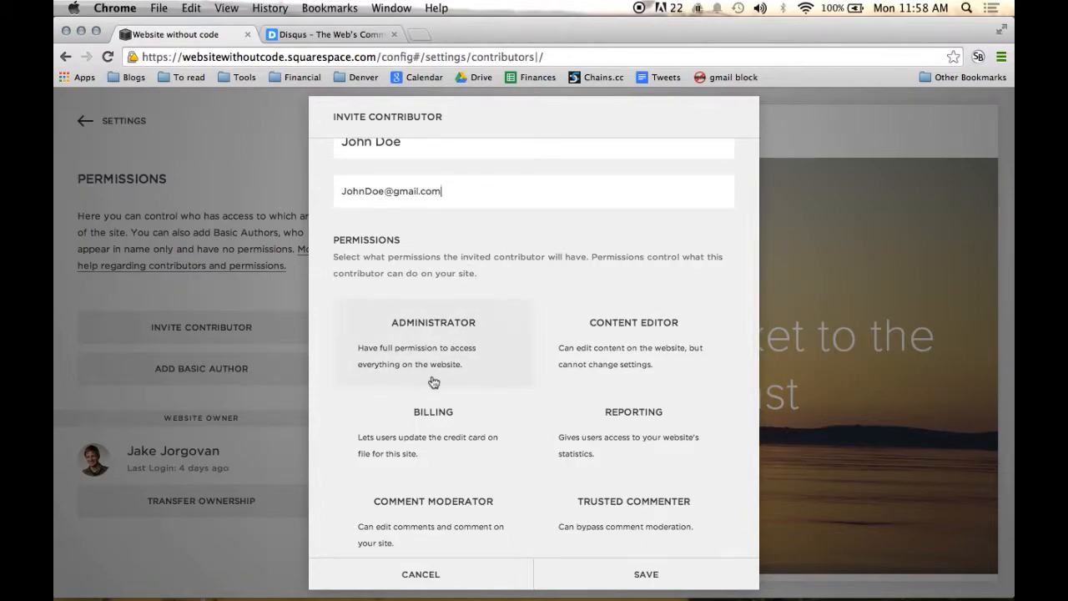
pyautogui.scroll(-2, 431, 379)
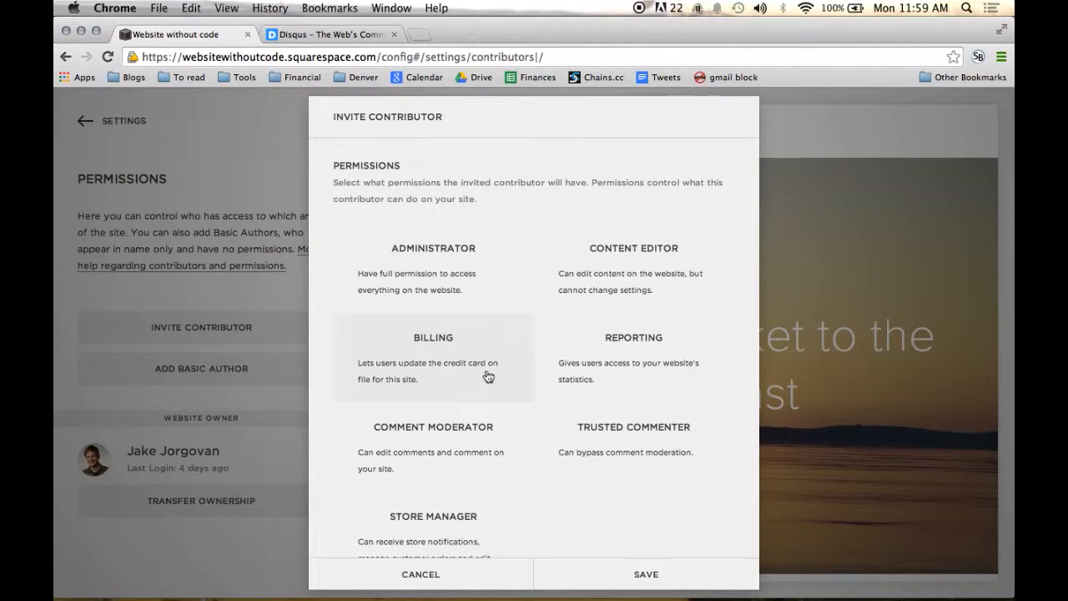
pyautogui.scroll(-1, 485, 376)
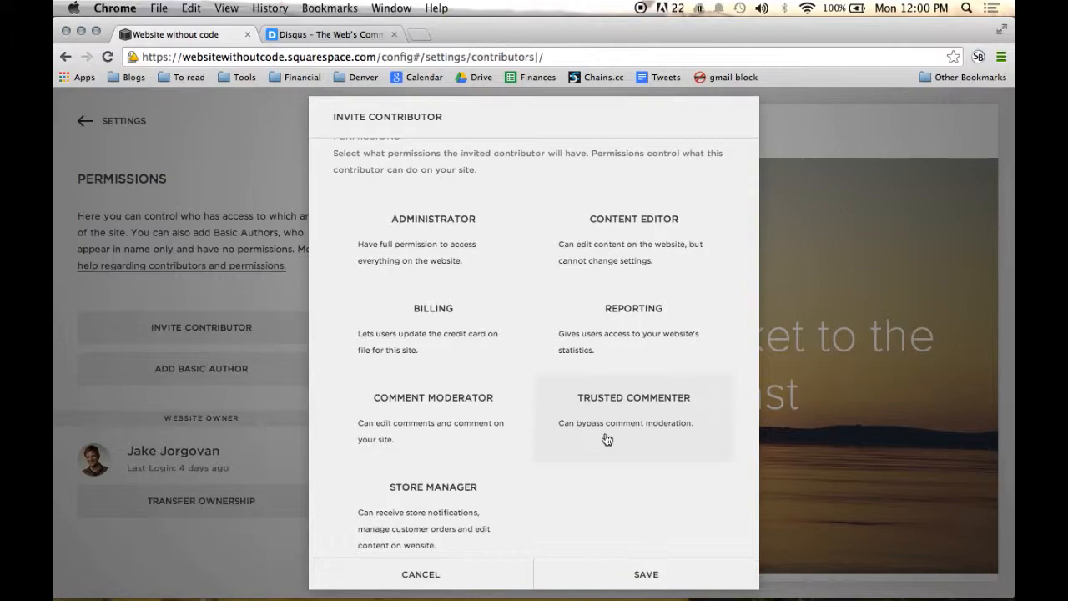
pyautogui.scroll(-1, 607, 440)
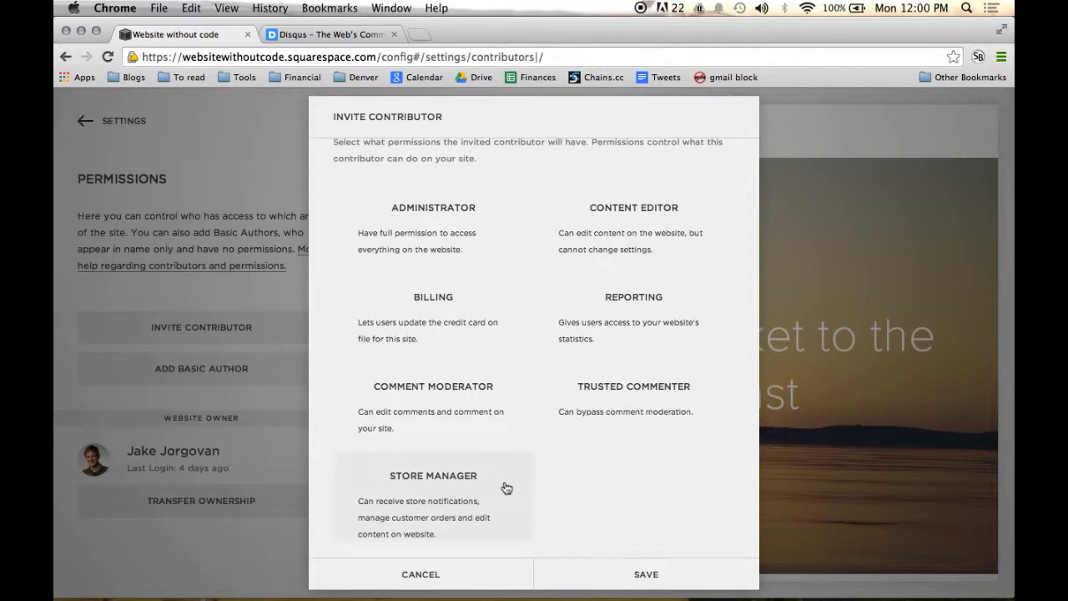
pyautogui.scroll(5, 507, 488)
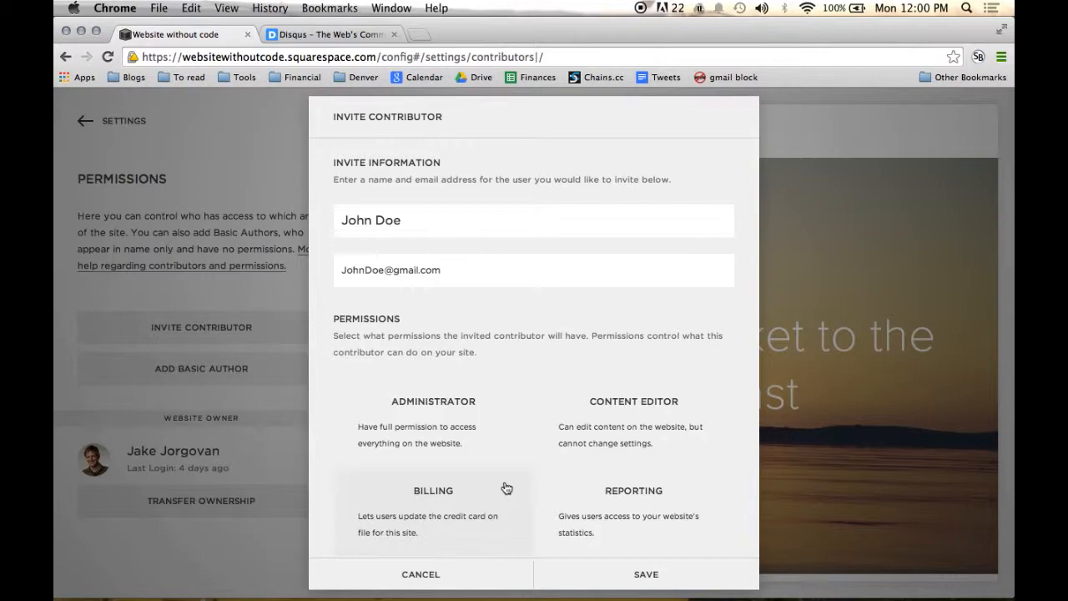
pyautogui.click(431, 574)
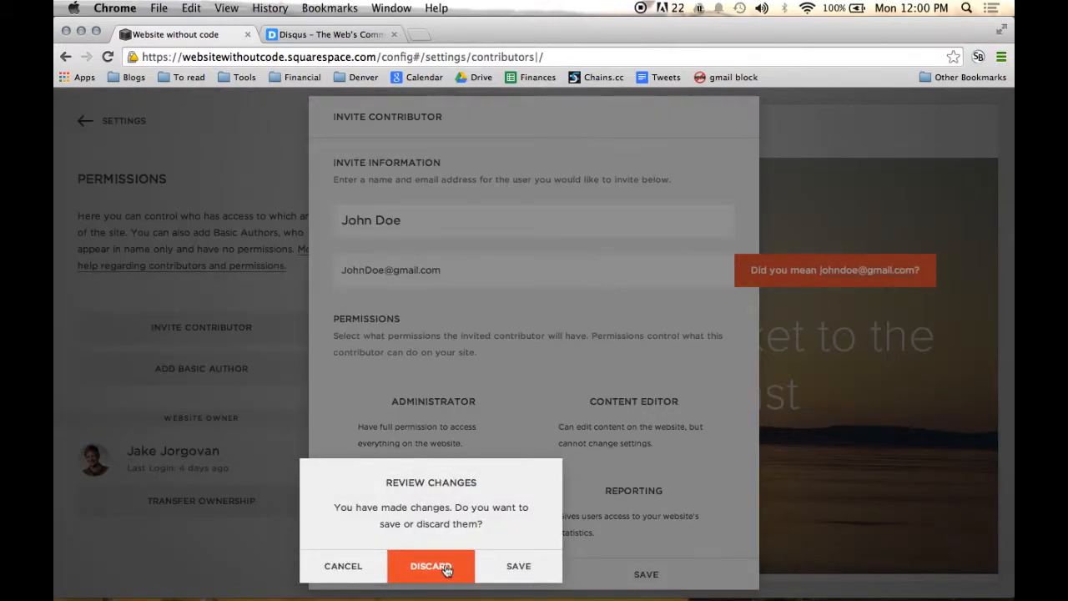
pyautogui.click(445, 567)
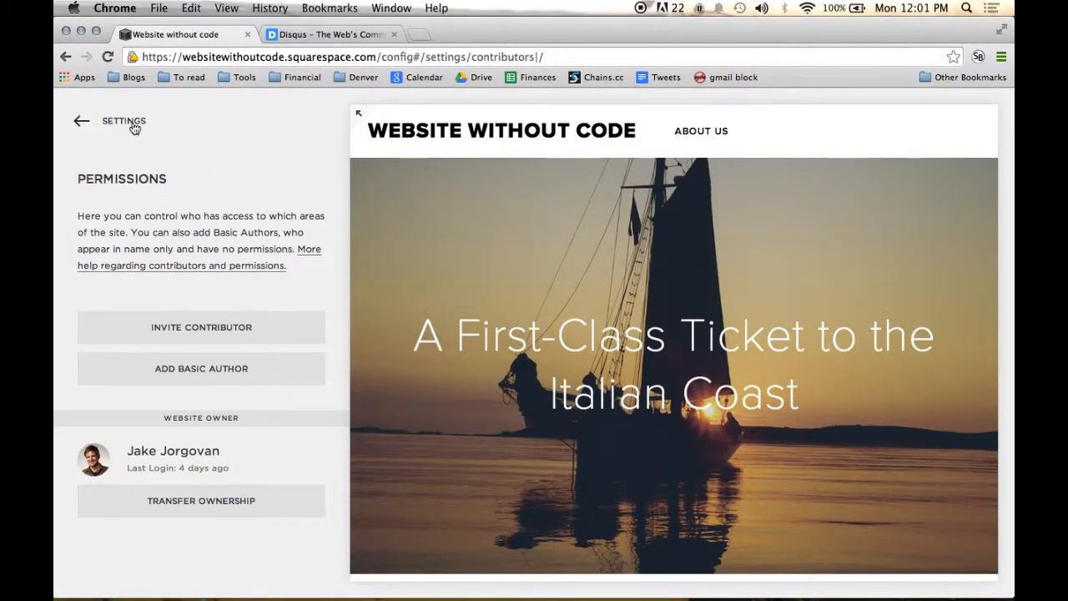
# Step: Open the connected accounts in the social settings and look through the services available for connection
pyautogui.click(133, 124)
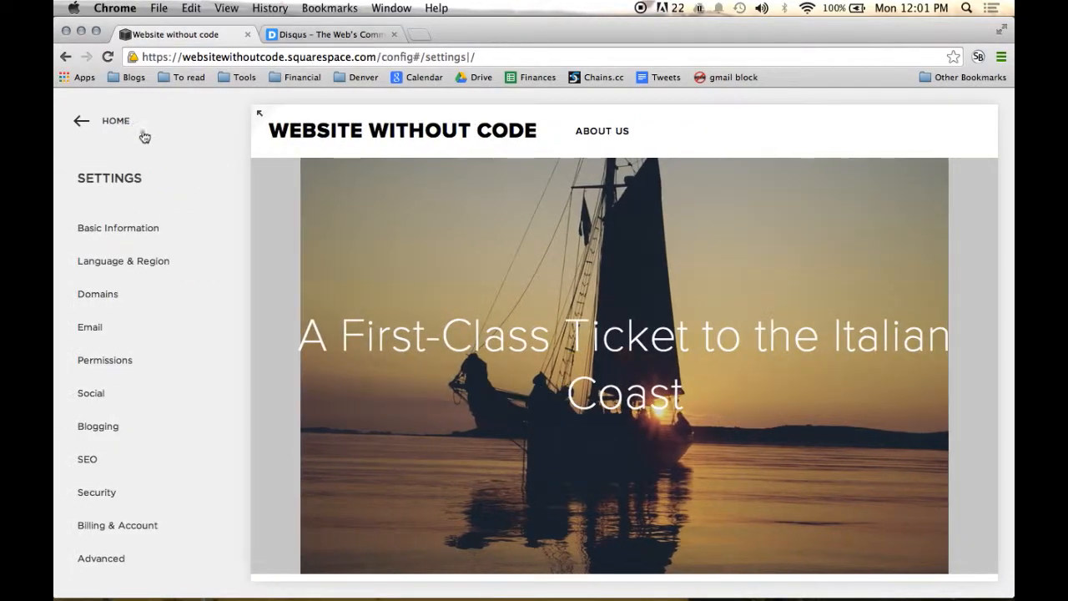
pyautogui.click(164, 405)
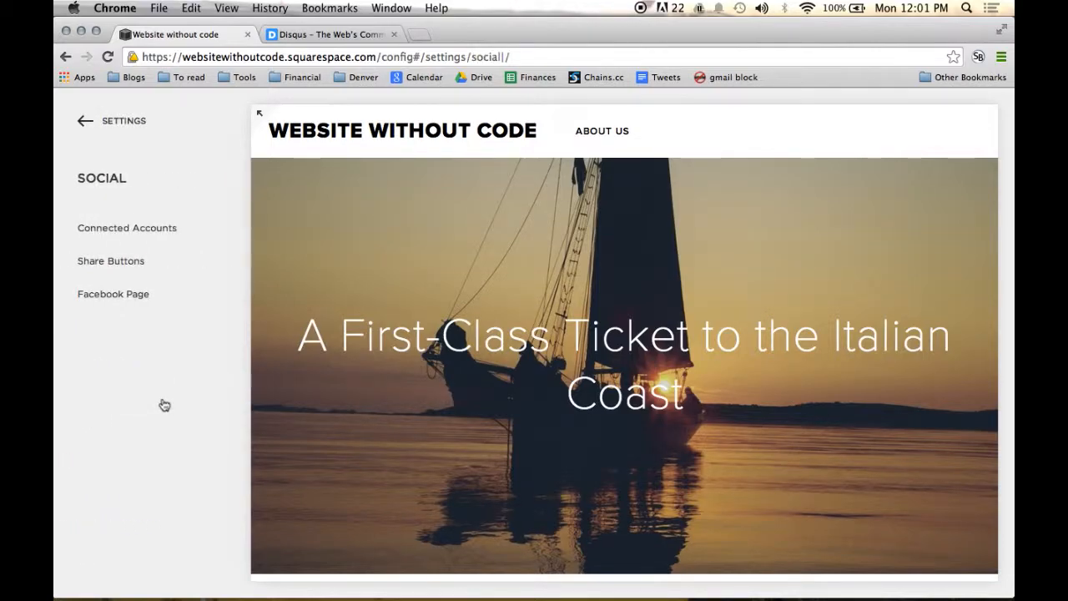
pyautogui.click(165, 237)
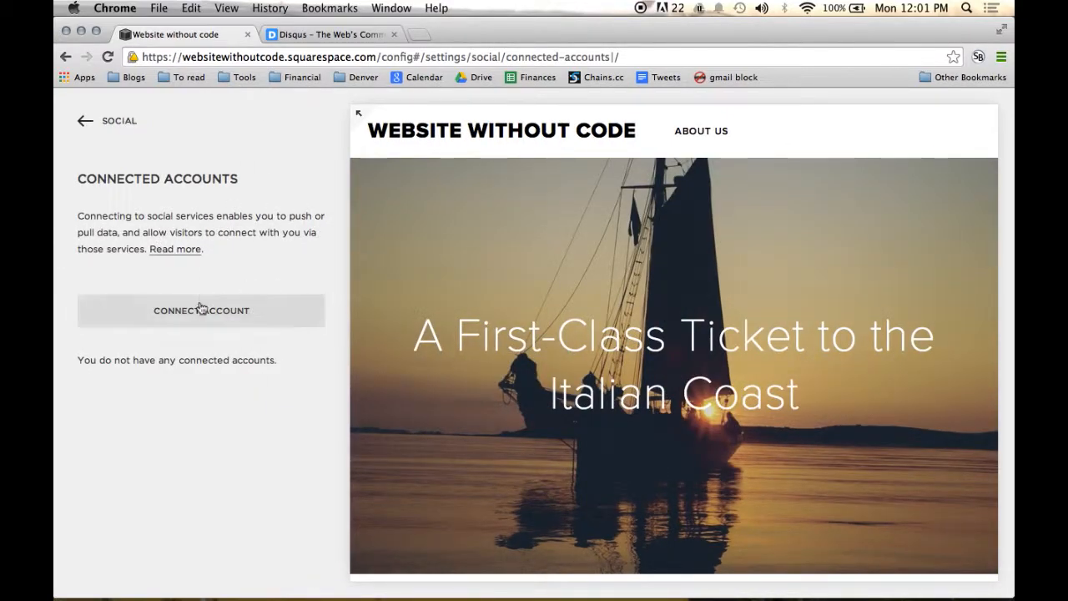
pyautogui.click(283, 306)
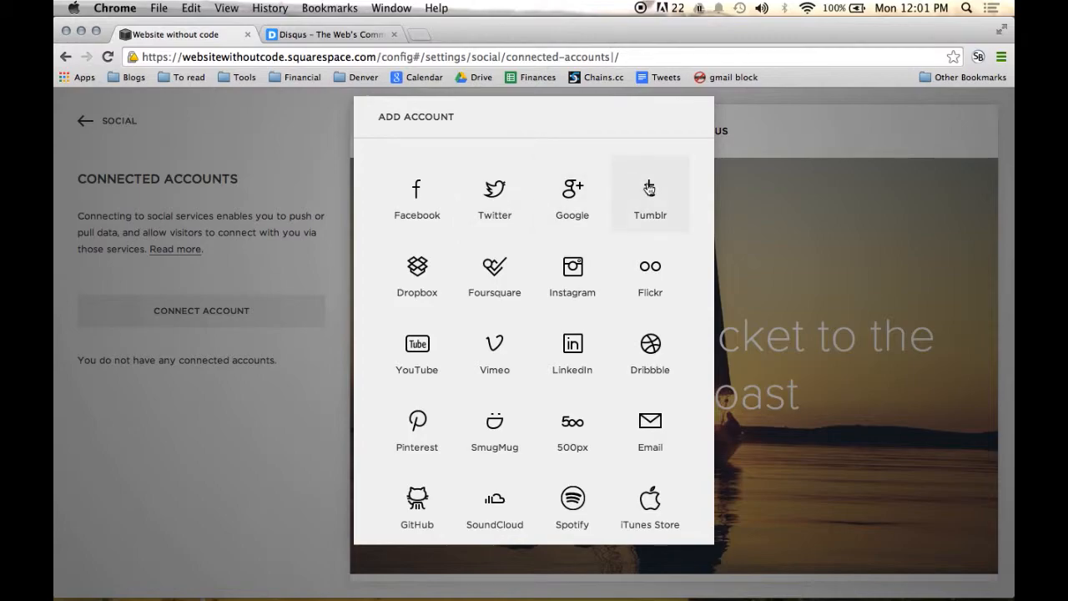
pyautogui.scroll(-3, 650, 190)
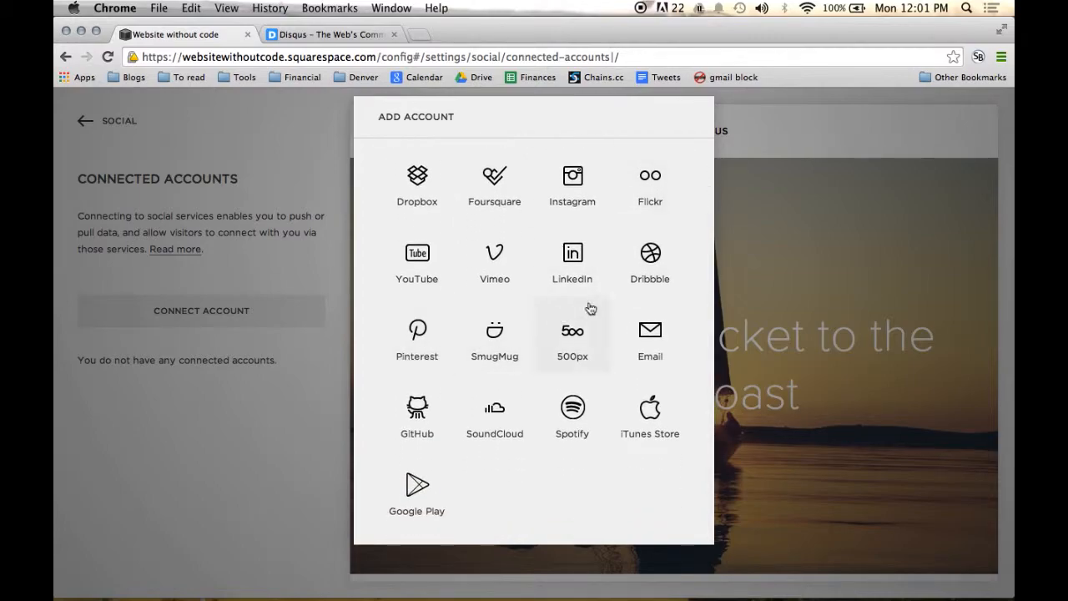
pyautogui.scroll(3, 653, 275)
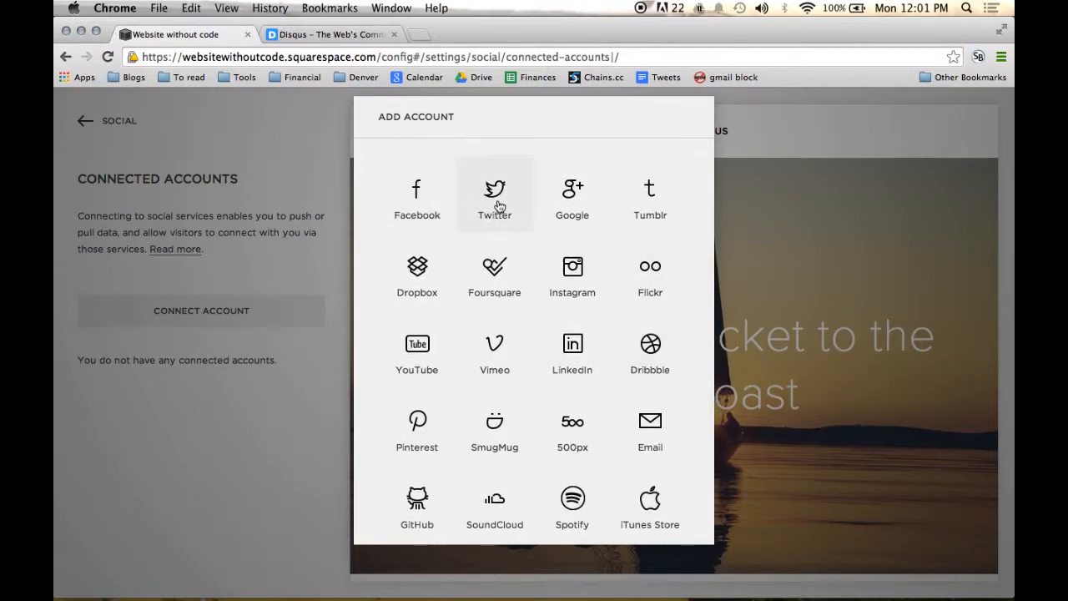
pyautogui.scroll(-3, 426, 327)
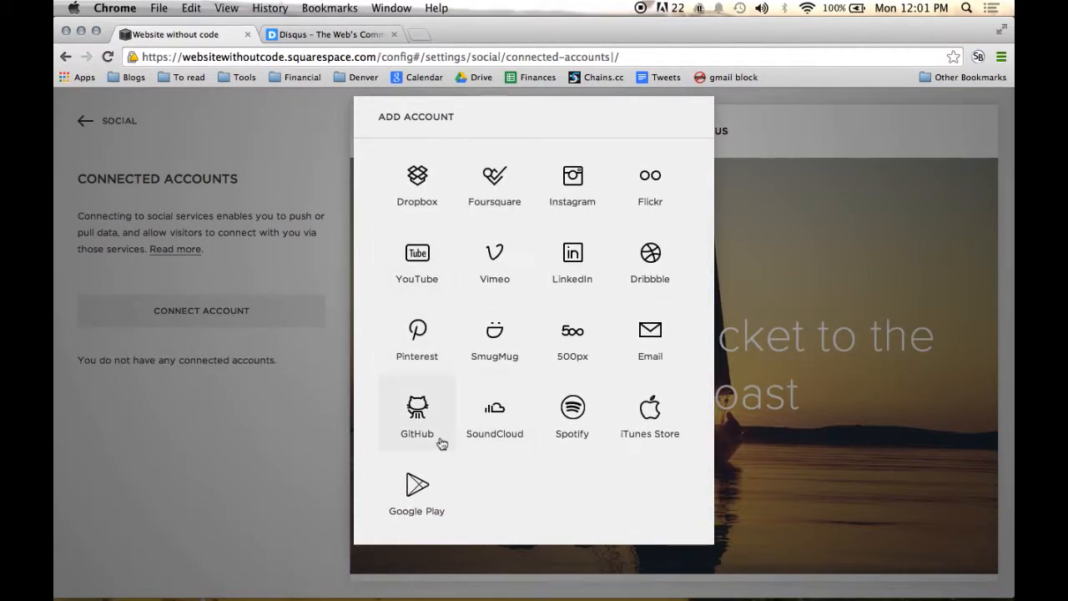
pyautogui.scroll(2, 442, 444)
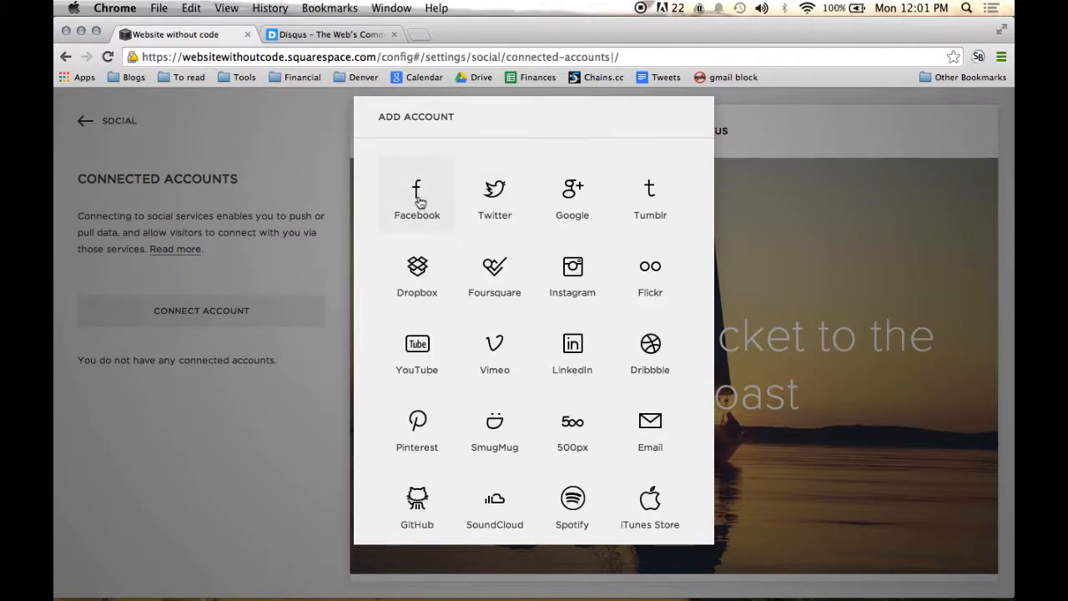
# Step: Connect a Twitter account to the site by authorizing Squarespace 6 to use it
pyautogui.click(471, 195)
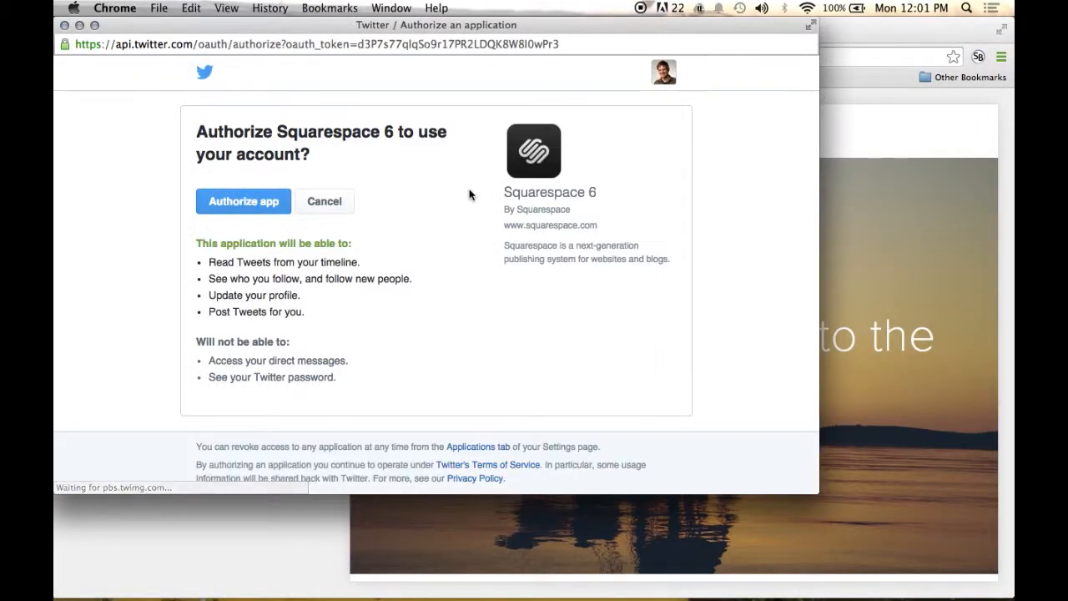
pyautogui.click(229, 201)
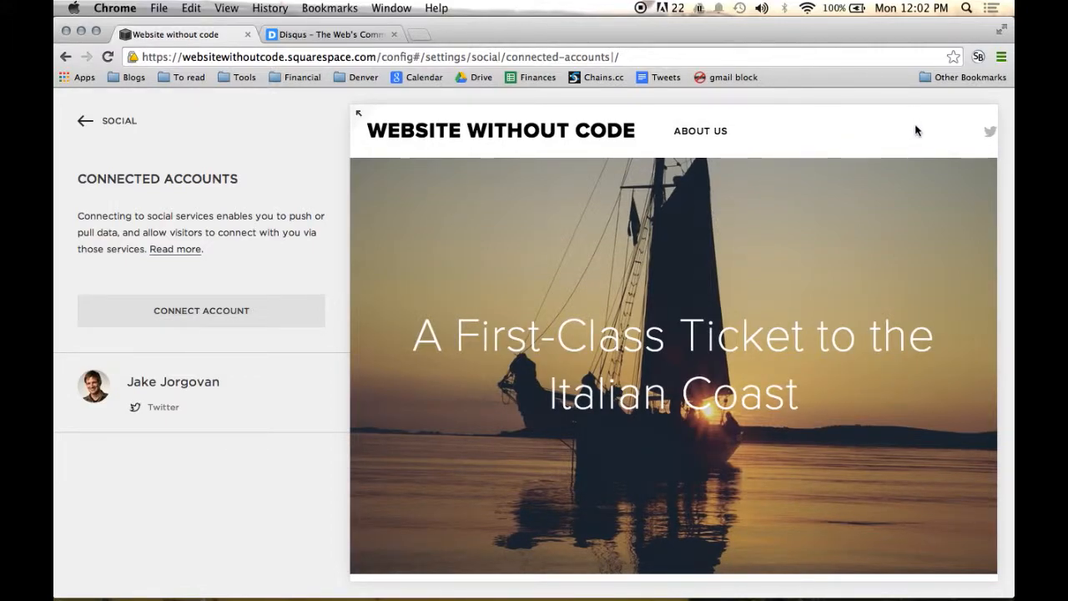
pyautogui.moveTo(990, 131)
# Step: Look through the services available for connecting another account and close the list without adding one
pyautogui.click(218, 317)
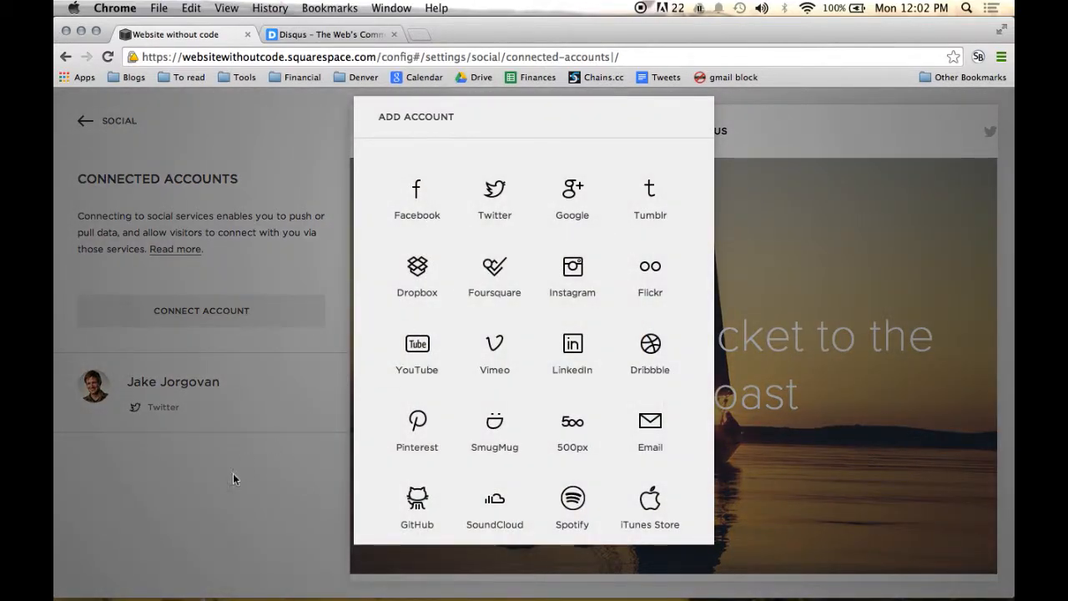
pyautogui.click(184, 531)
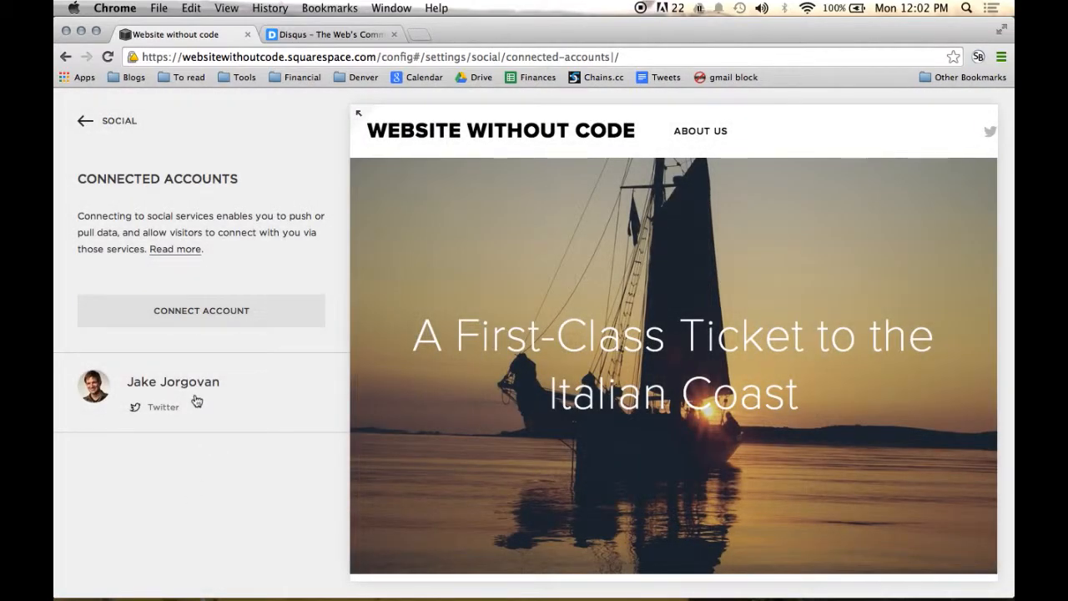
pyautogui.click(262, 317)
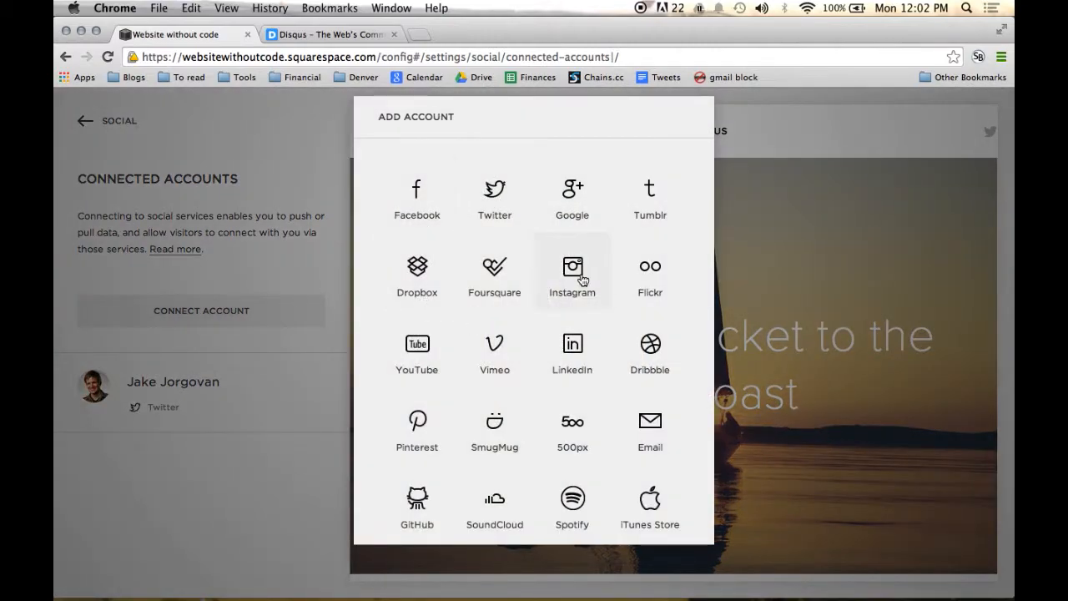
pyautogui.click(213, 481)
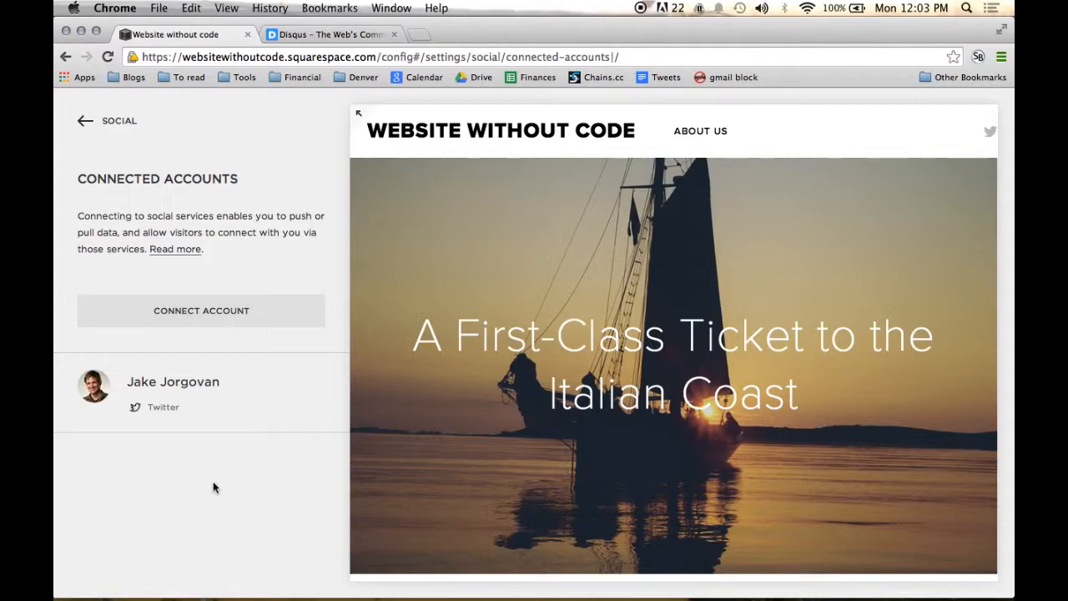
# Step: In the share button settings, turn off StumbleUpon, Pinterest and Tumblr, and re-enable Pinterest with its confirmation
pyautogui.click(132, 125)
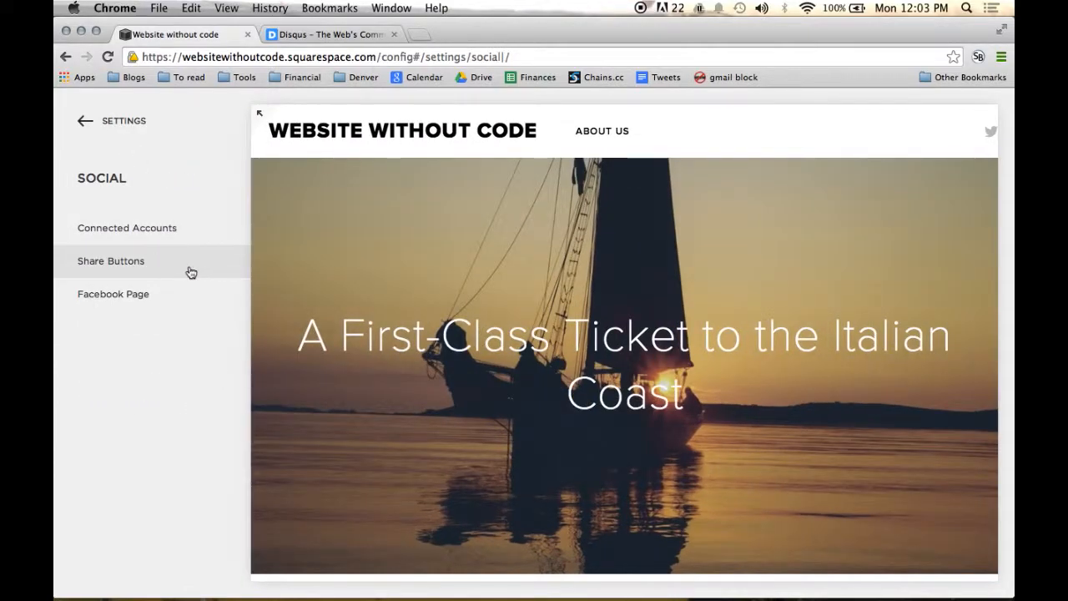
pyautogui.click(191, 273)
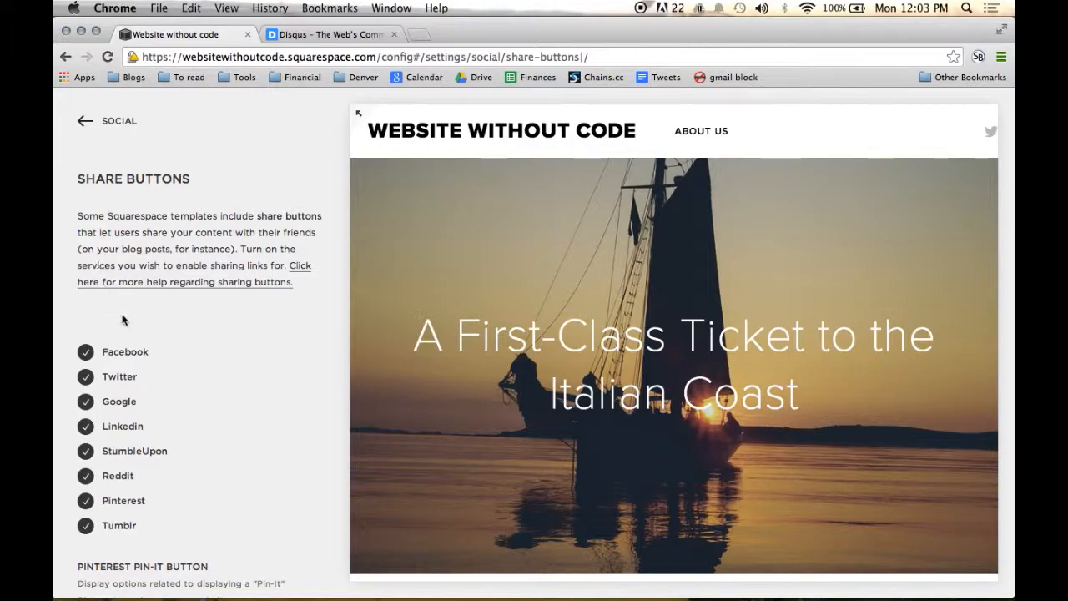
pyautogui.scroll(-3, 181, 357)
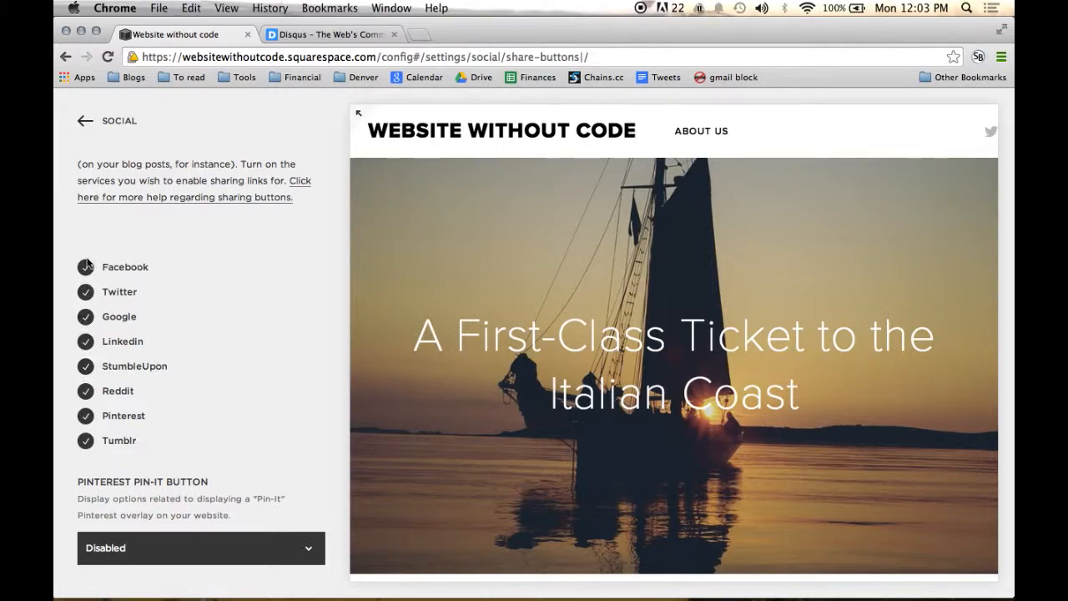
pyautogui.click(87, 369)
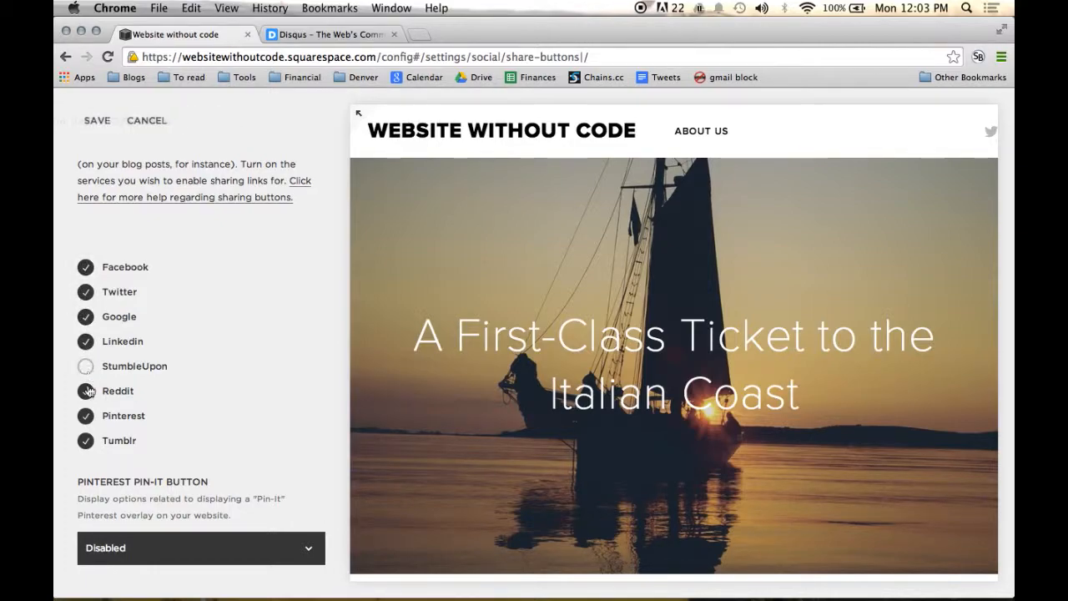
pyautogui.click(86, 417)
pyautogui.click(86, 441)
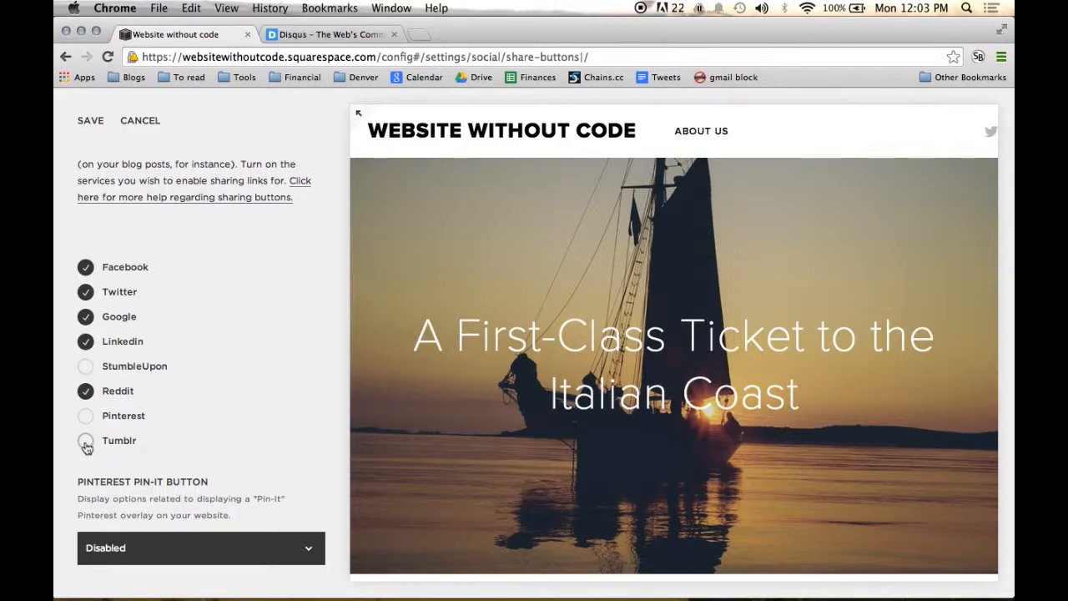
pyautogui.click(86, 416)
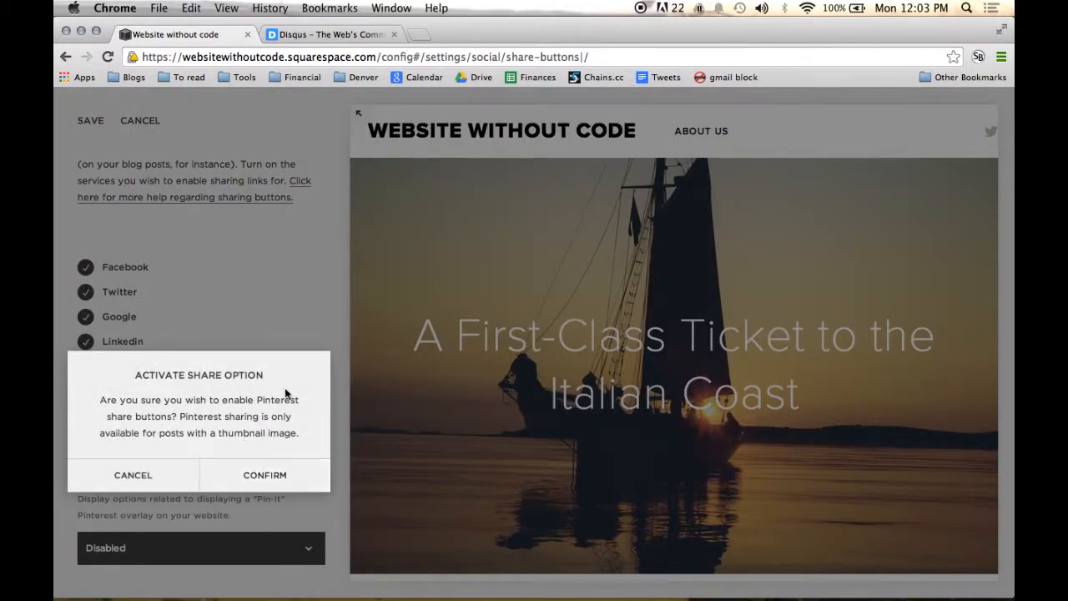
pyautogui.click(283, 488)
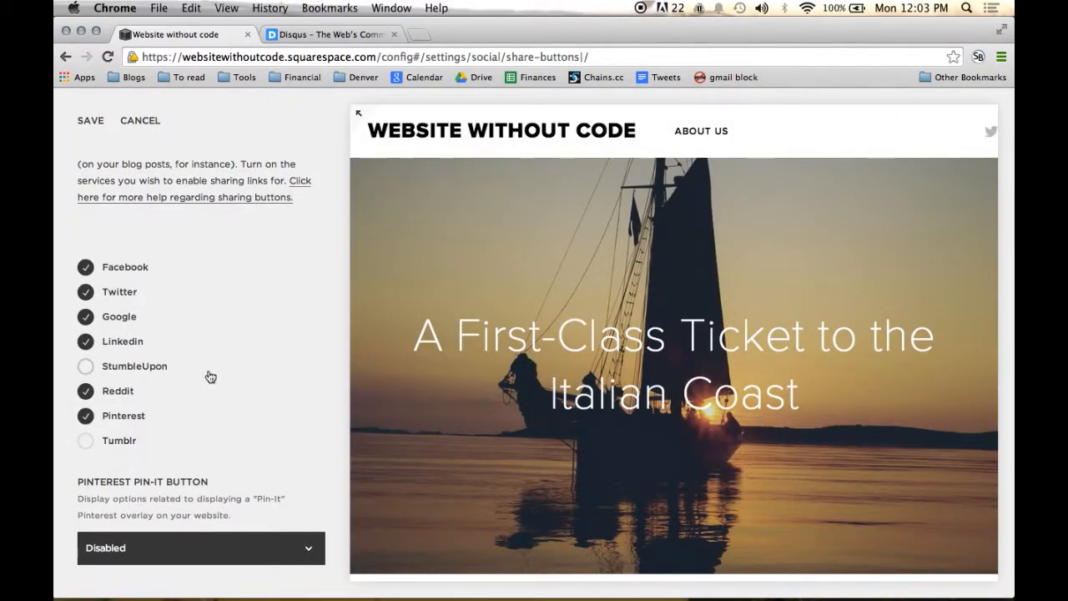
# Step: Set the Pinterest Pin-It button to Enabled for Blogs and Pages and inspect its example image and the site preview
pyautogui.scroll(2, 241, 410)
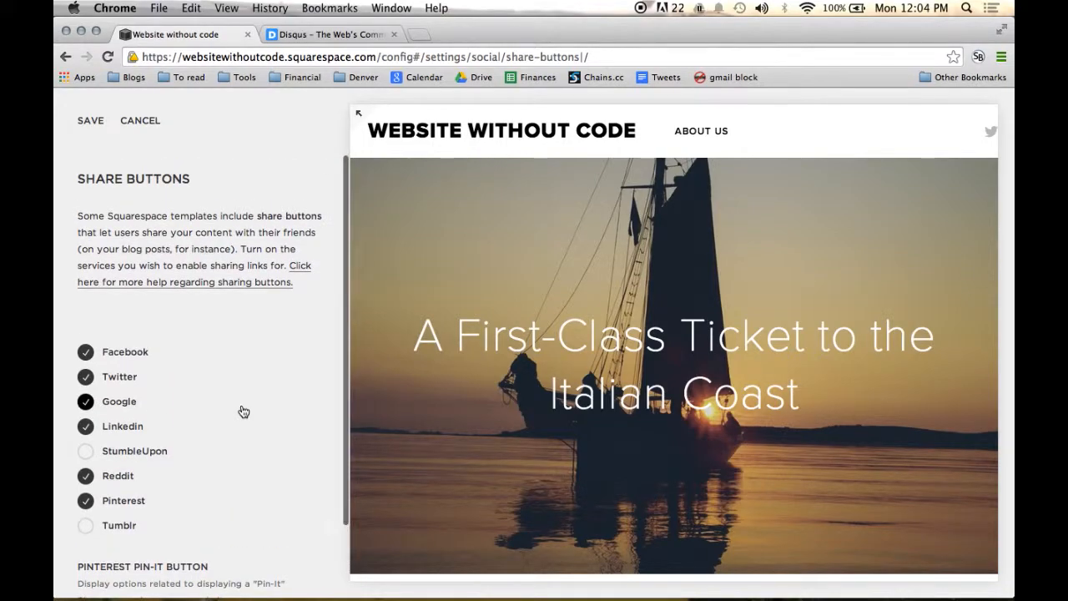
pyautogui.scroll(-2, 242, 410)
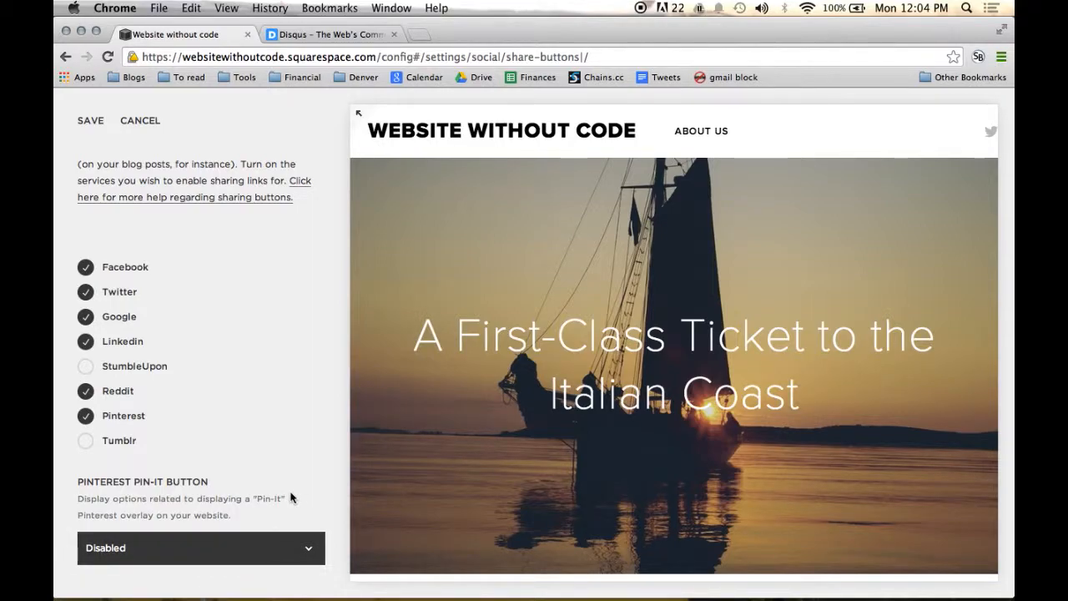
pyautogui.click(271, 553)
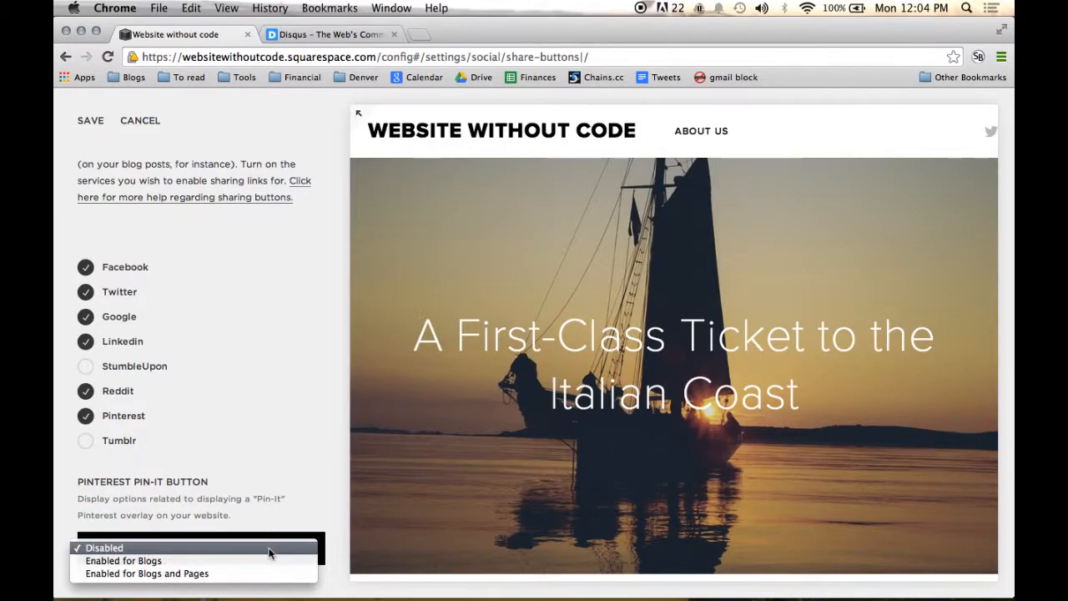
pyautogui.click(227, 573)
pyautogui.scroll(-3, 316, 493)
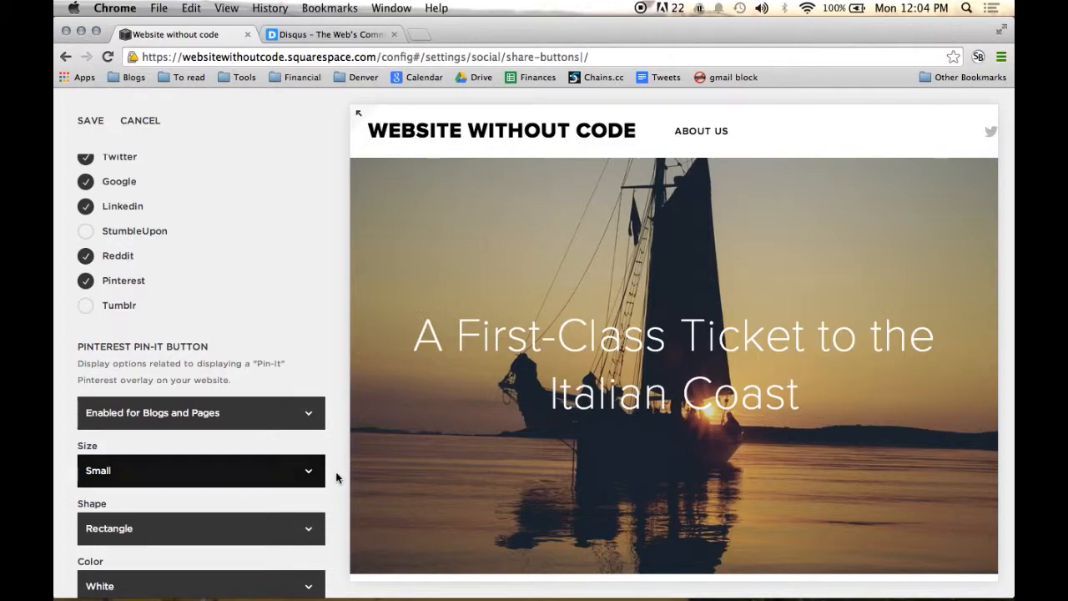
pyautogui.scroll(-2, 334, 474)
pyautogui.scroll(-3, 334, 464)
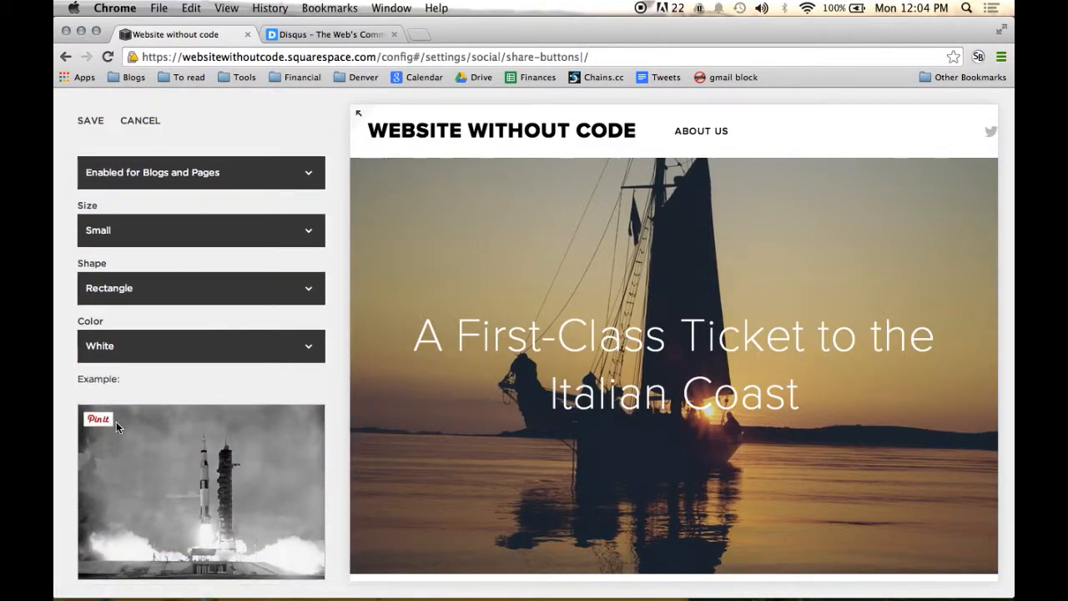
pyautogui.scroll(-1, 194, 449)
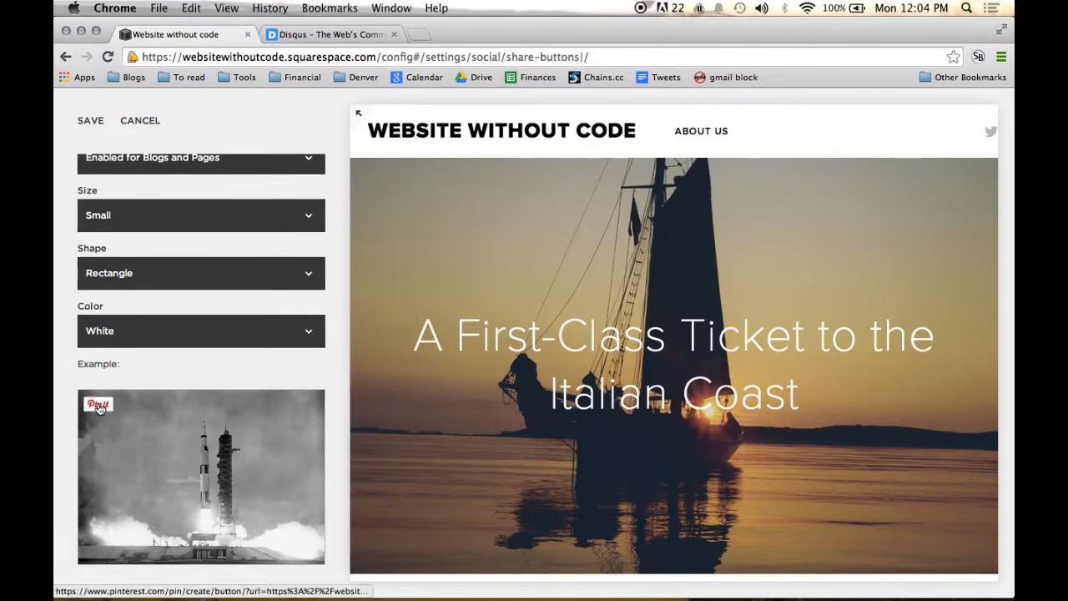
pyautogui.scroll(-10, 492, 353)
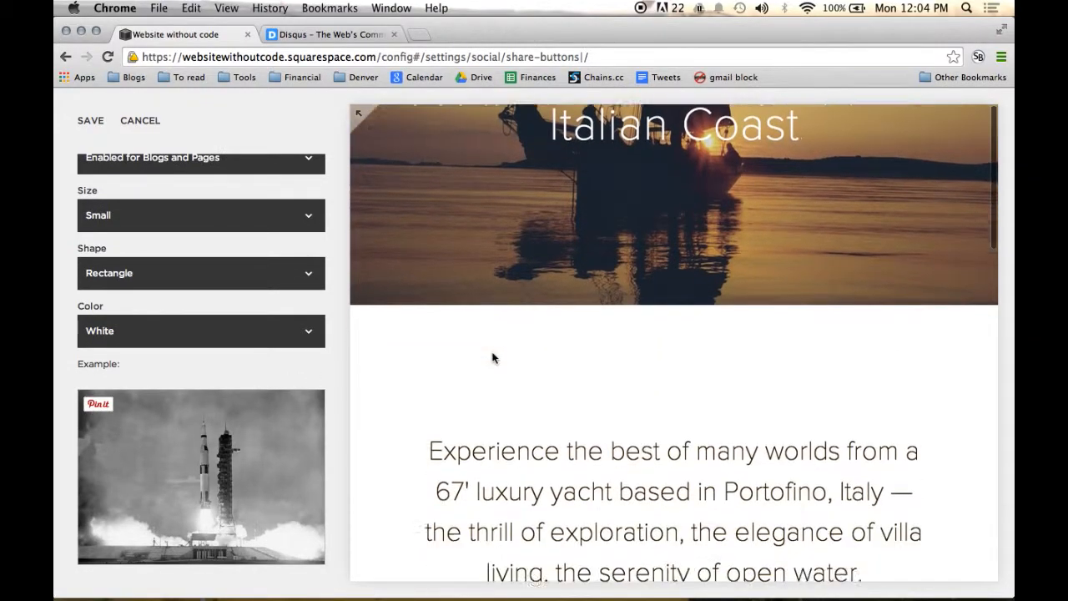
# Step: Try the Large size for the Pin-It button and set it back to Small
pyautogui.scroll(5, 227, 386)
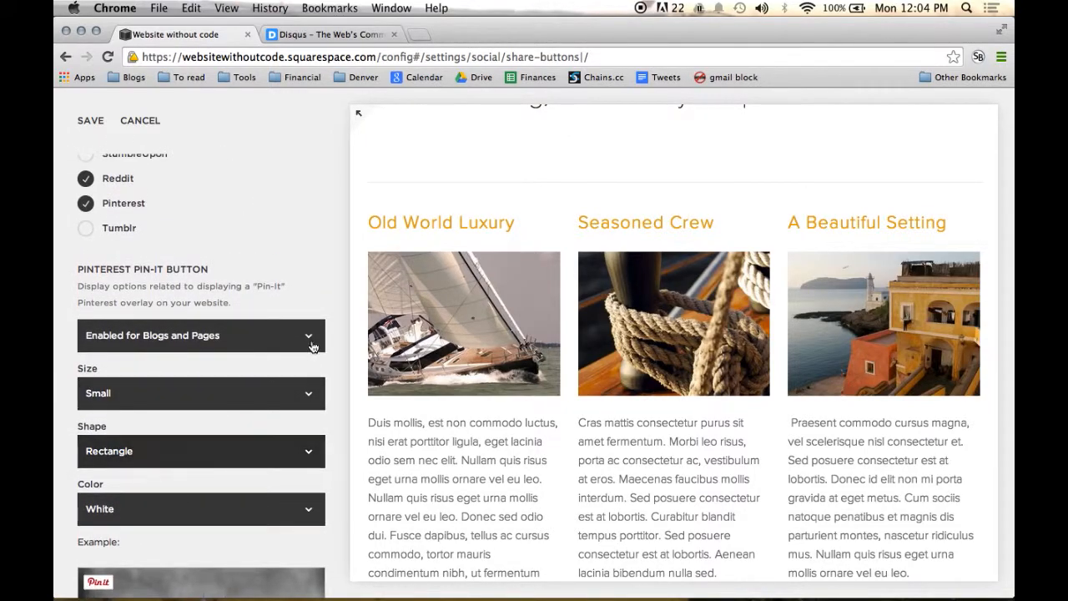
pyautogui.click(273, 394)
pyautogui.click(264, 407)
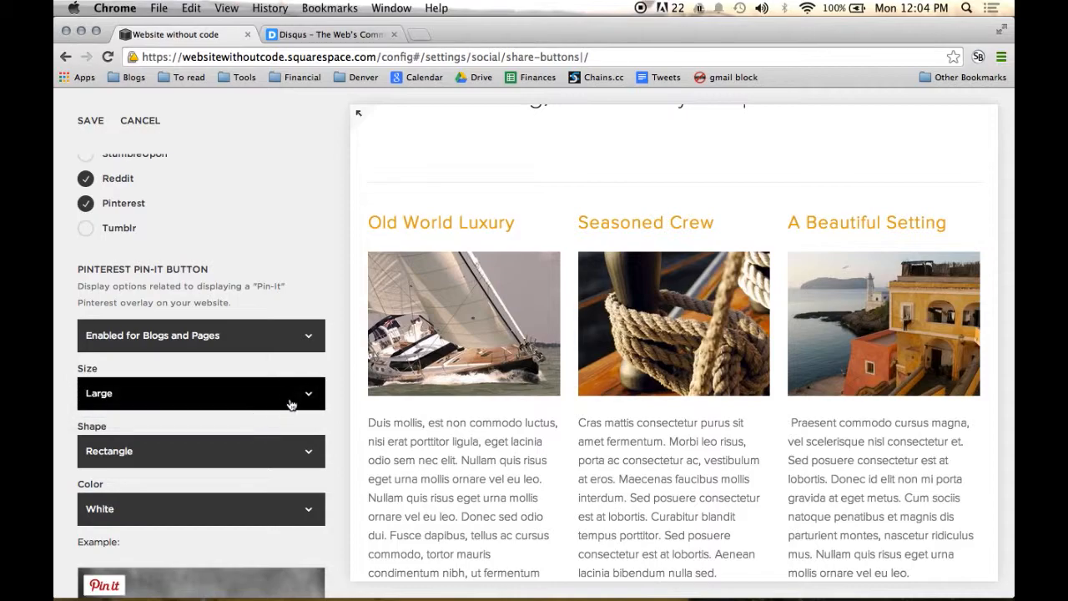
pyautogui.click(290, 403)
pyautogui.click(268, 380)
# Step: Try the Circle shape for the Pin-It button and set it back to Rectangle, keeping the size at Small
pyautogui.click(256, 459)
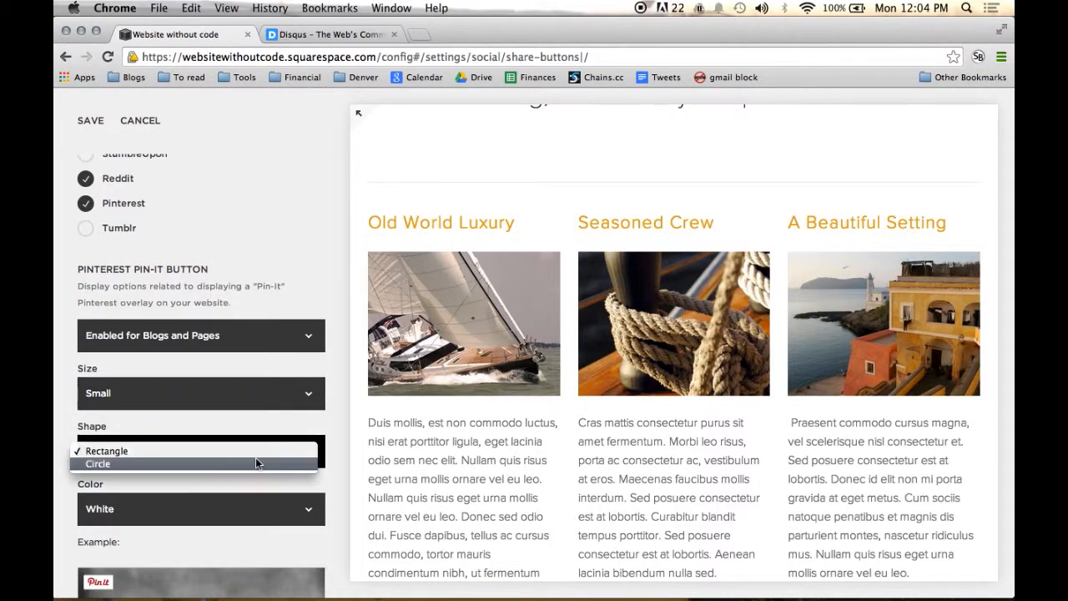
pyautogui.click(288, 459)
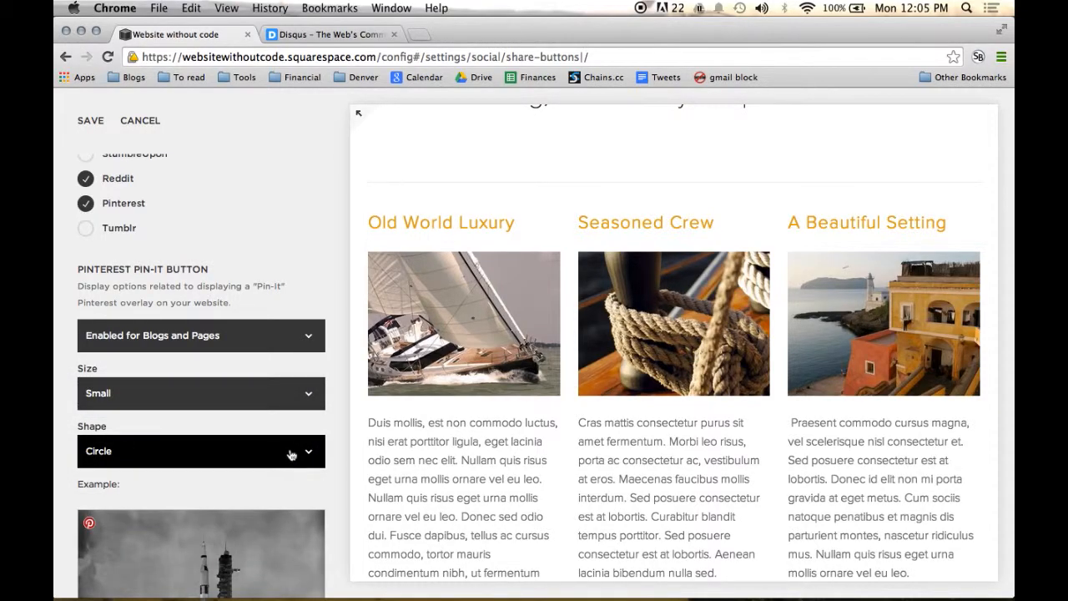
pyautogui.click(265, 397)
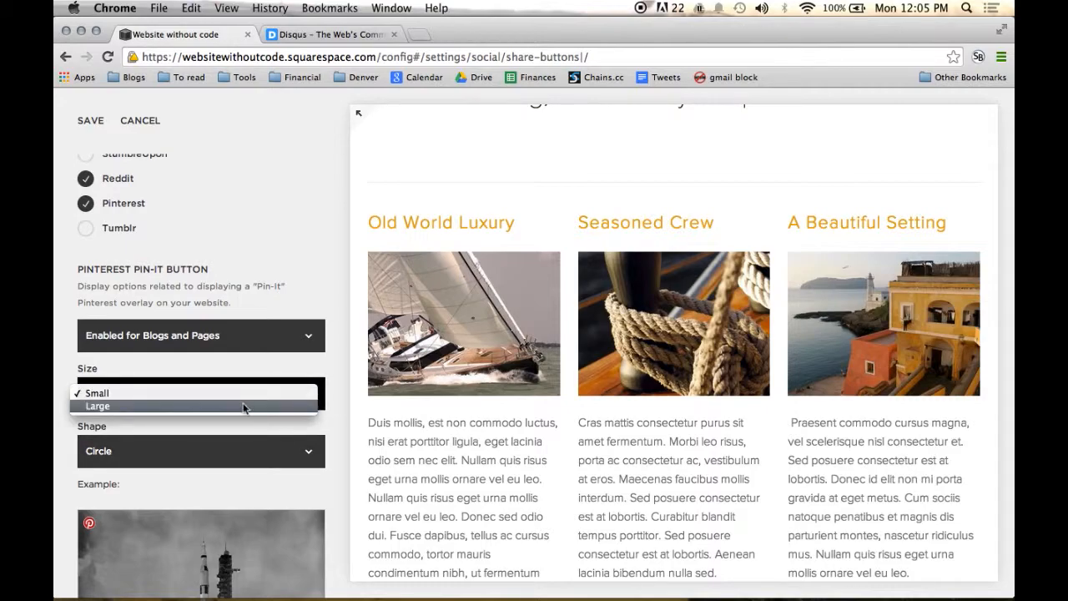
pyautogui.click(242, 393)
pyautogui.click(280, 450)
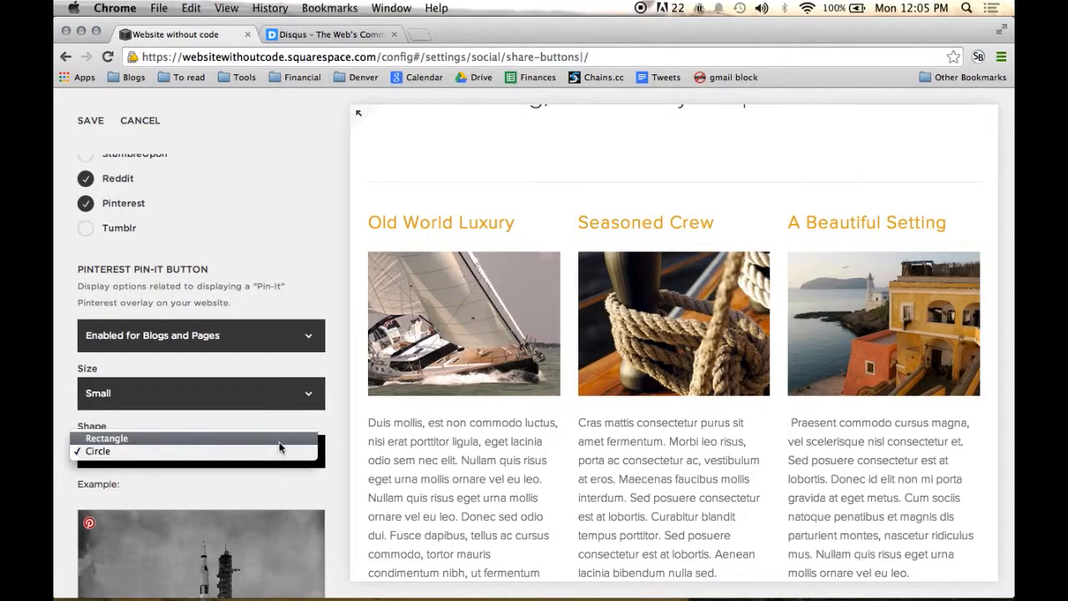
pyautogui.click(279, 438)
# Step: Try the Red and Gray colors for the Pin-It button, set it back to White and check the example
pyautogui.click(300, 509)
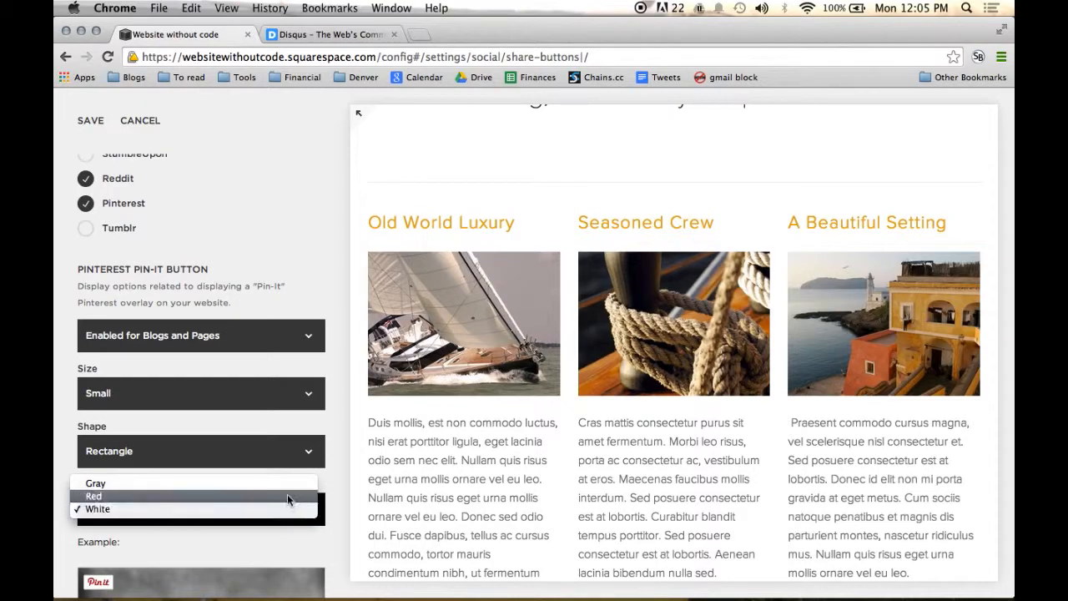
pyautogui.click(287, 497)
pyautogui.click(281, 508)
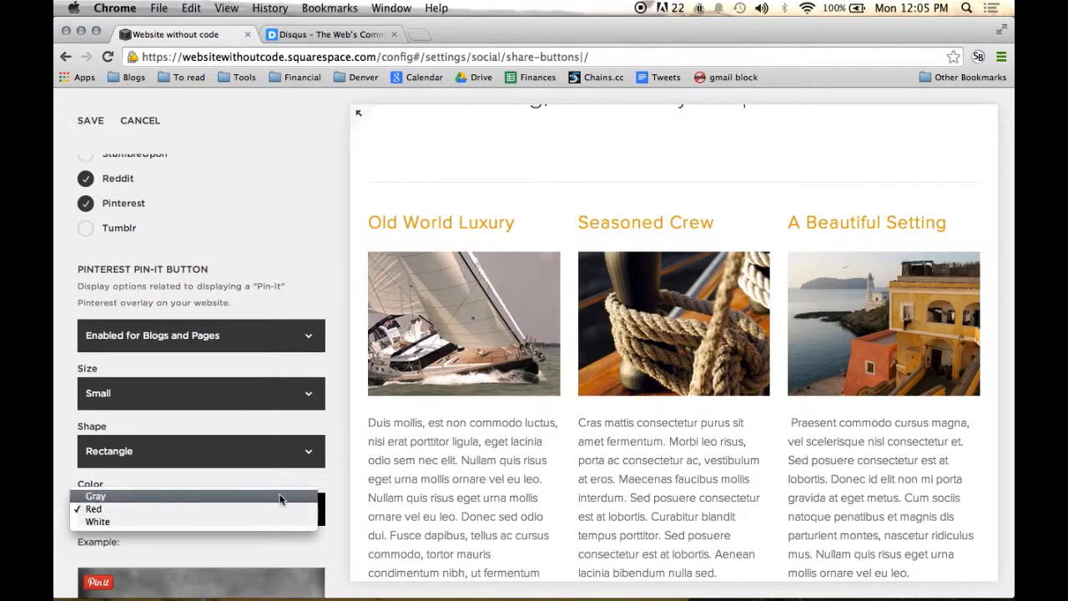
pyautogui.click(281, 498)
pyautogui.click(266, 510)
pyautogui.click(317, 523)
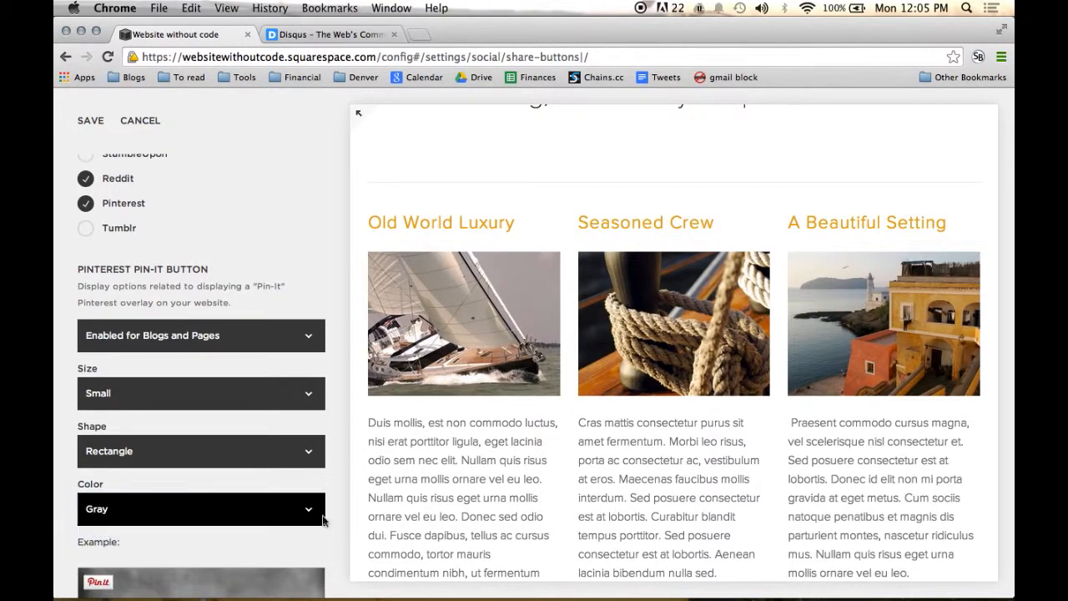
pyautogui.scroll(-4, 335, 512)
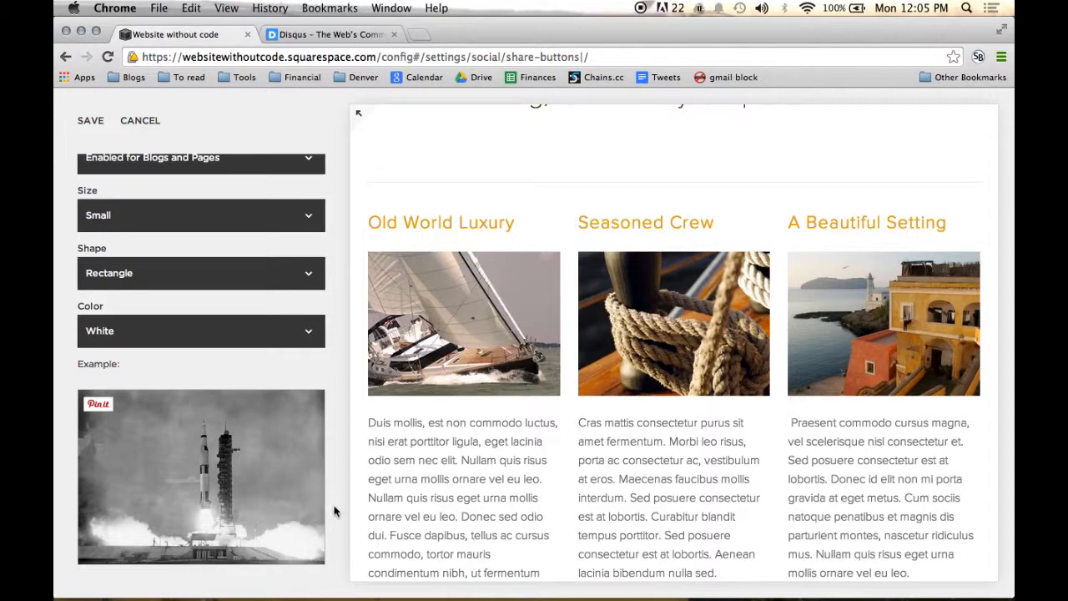
# Step: Set the Pinterest Pin-It button to Disabled and save the share button settings
pyautogui.scroll(5, 334, 511)
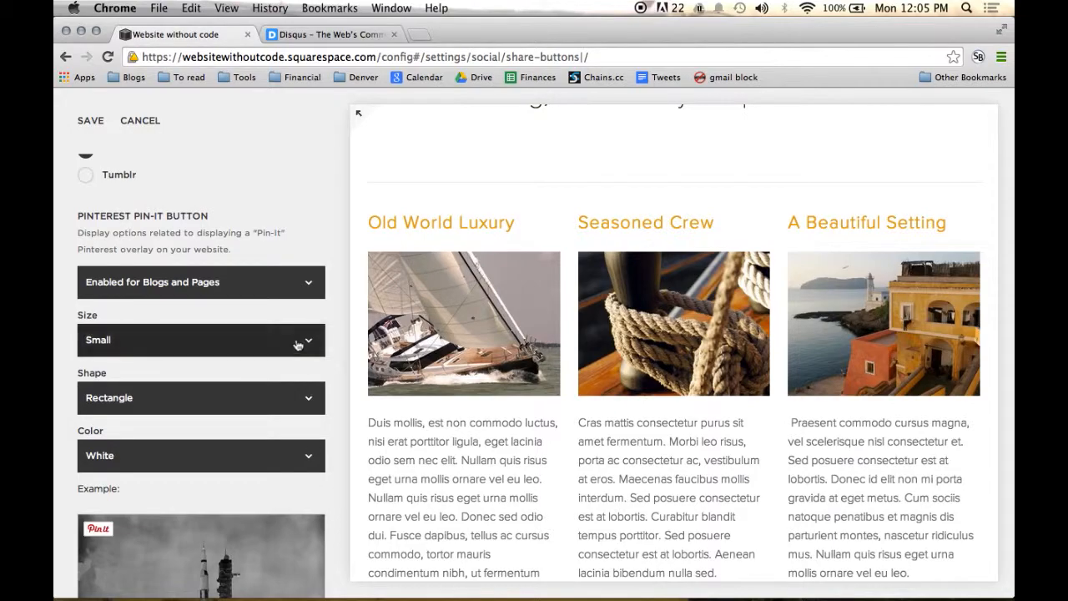
pyautogui.click(314, 286)
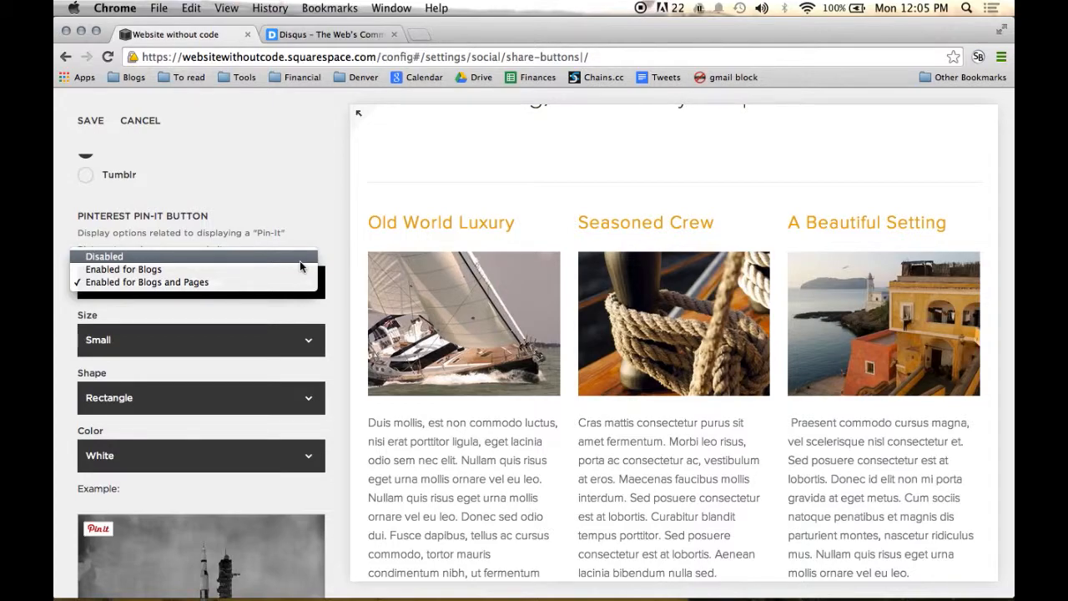
pyautogui.click(301, 261)
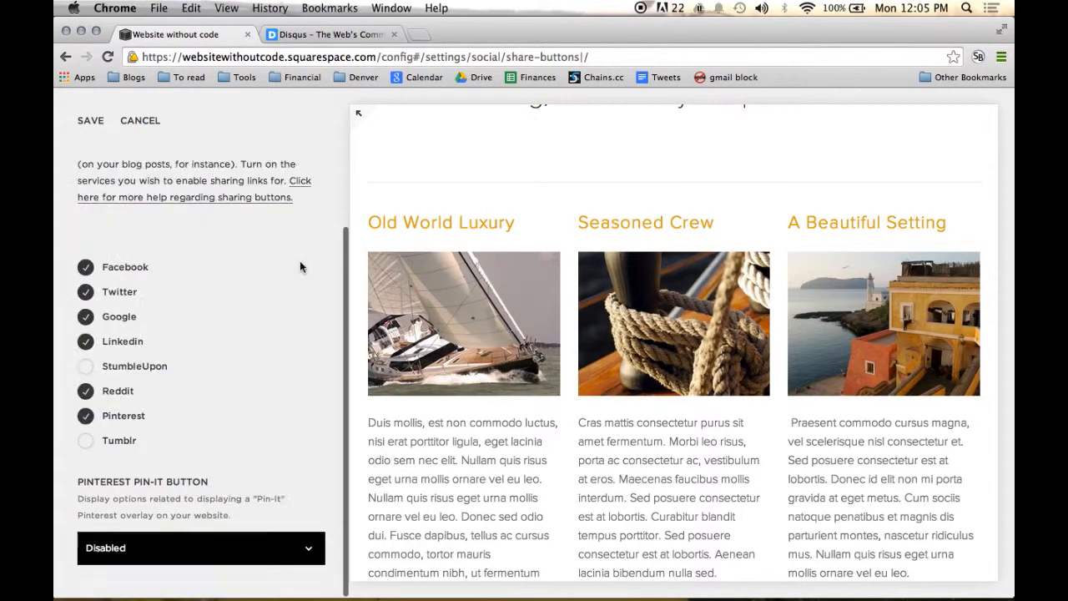
pyautogui.click(95, 125)
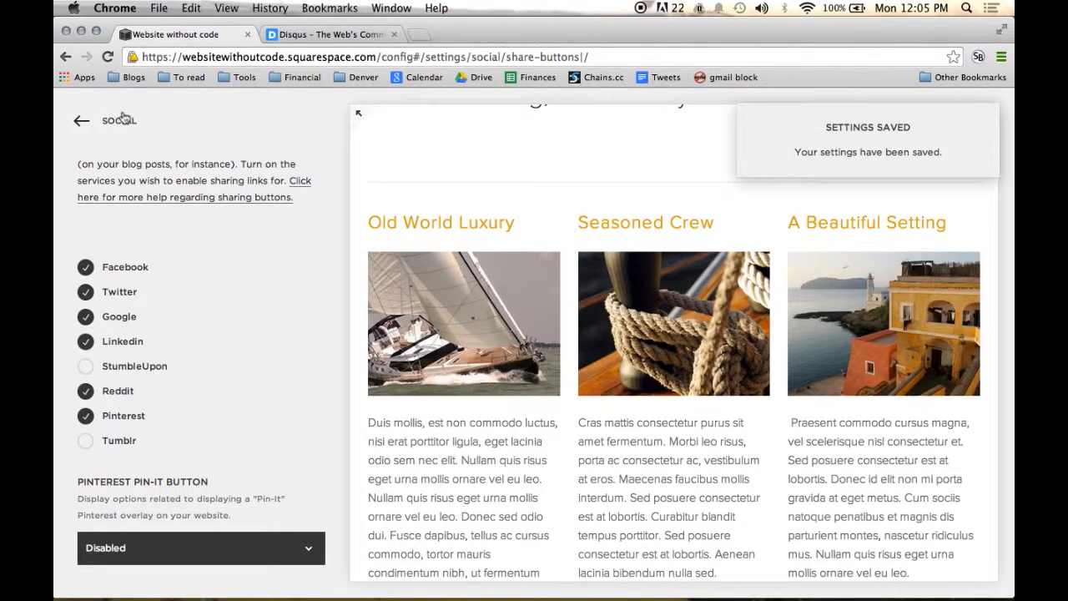
pyautogui.click(120, 120)
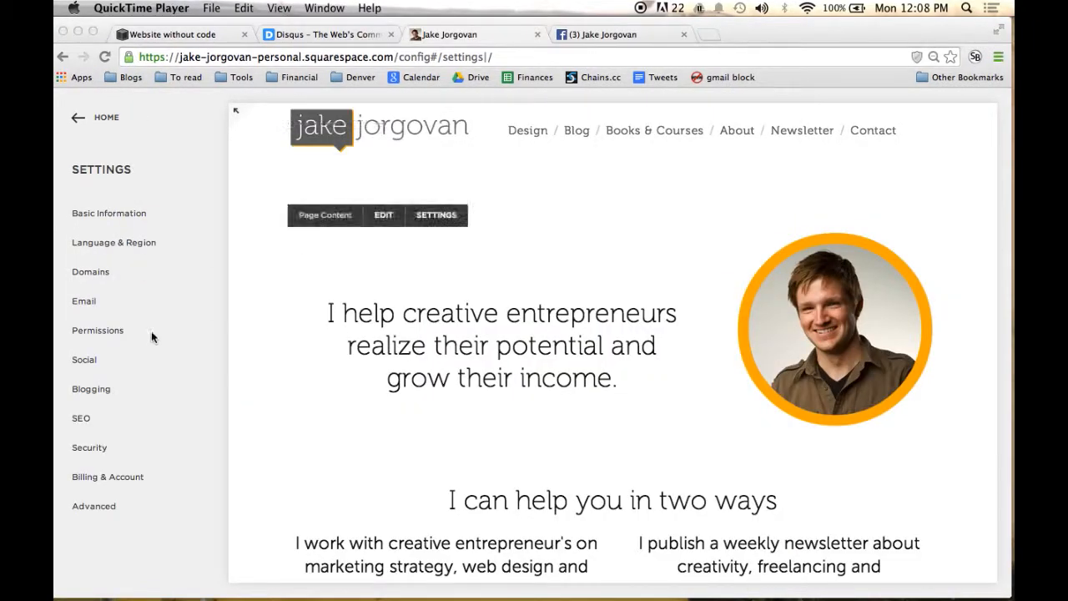
# Step: Open the social settings of the personal Squarespace site
pyautogui.click(151, 330)
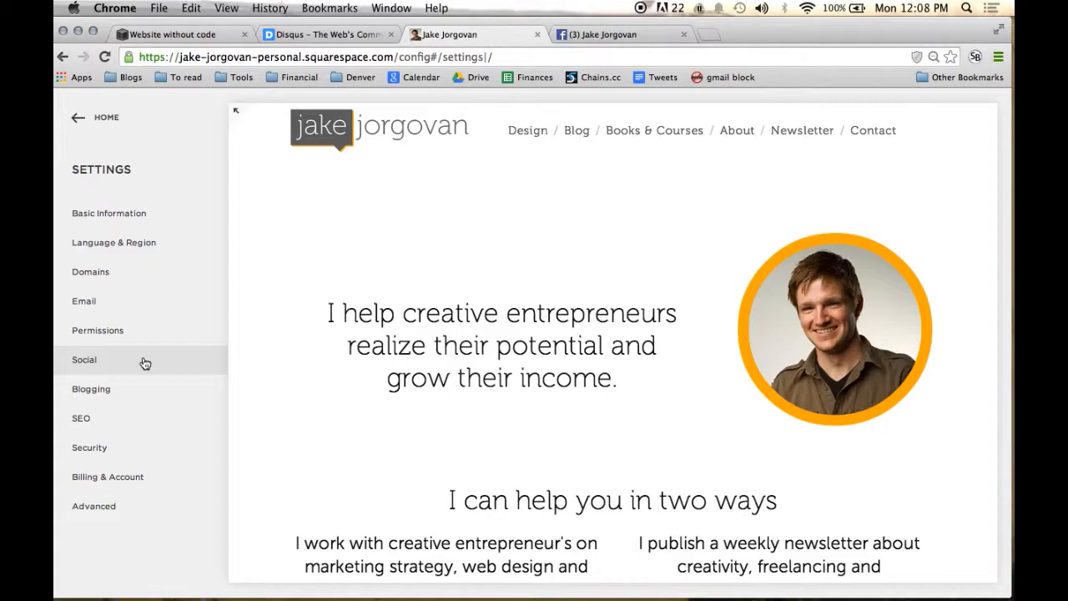
pyautogui.click(143, 362)
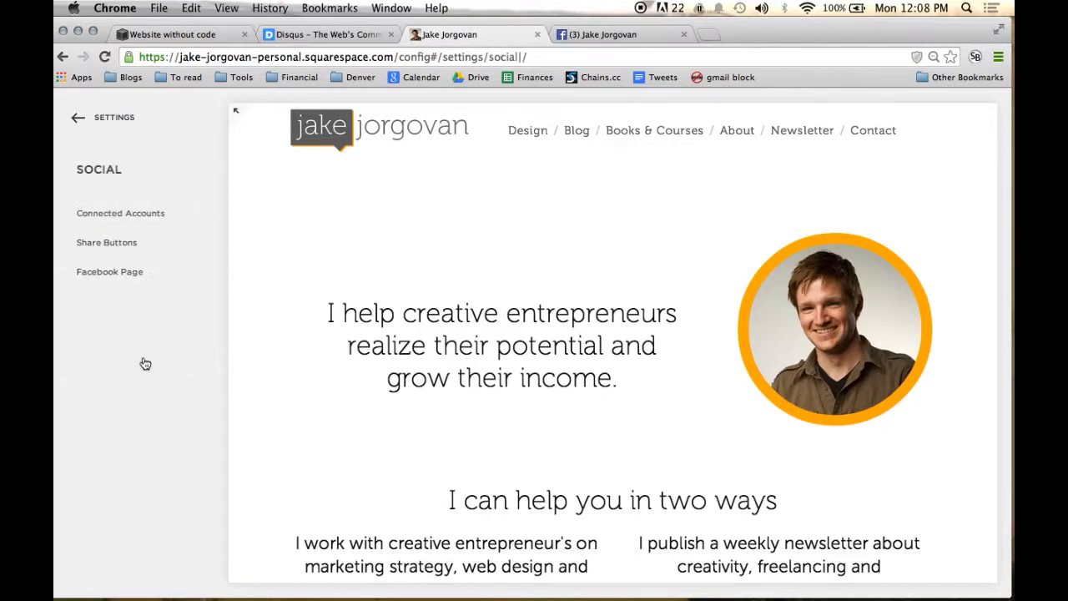
# Step: Open the Facebook Page settings and read through the introduction and the options for linking a Facebook page
pyautogui.click(147, 273)
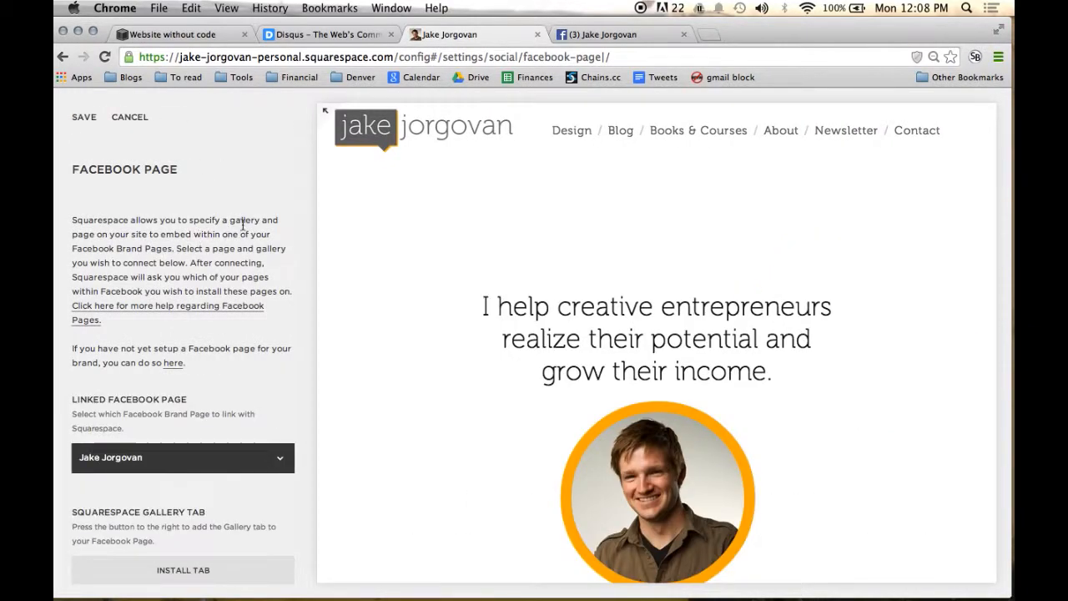
pyautogui.scroll(-1, 238, 227)
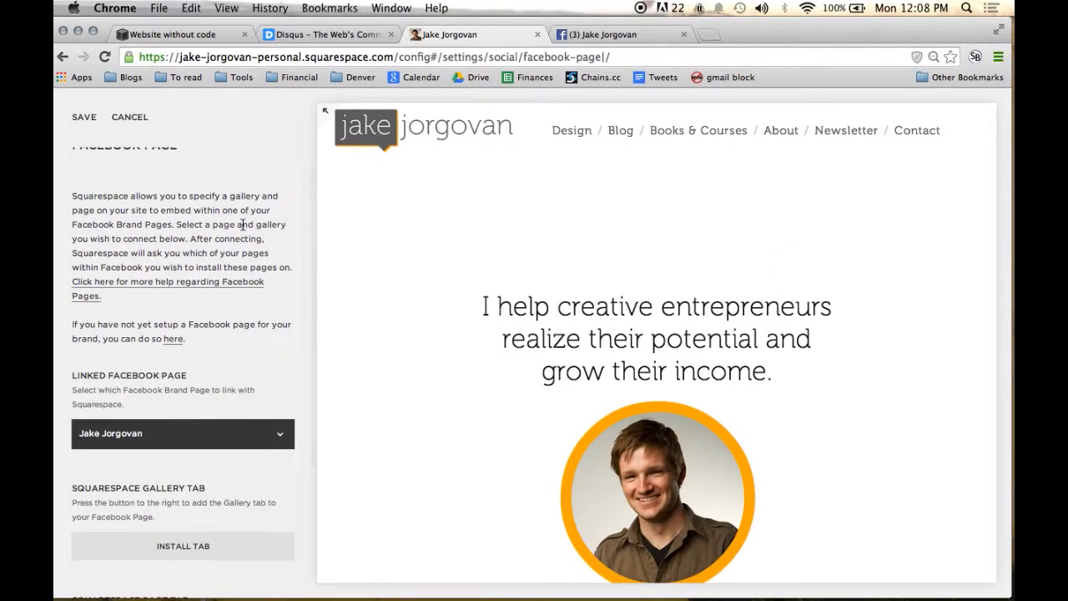
pyautogui.scroll(1, 242, 223)
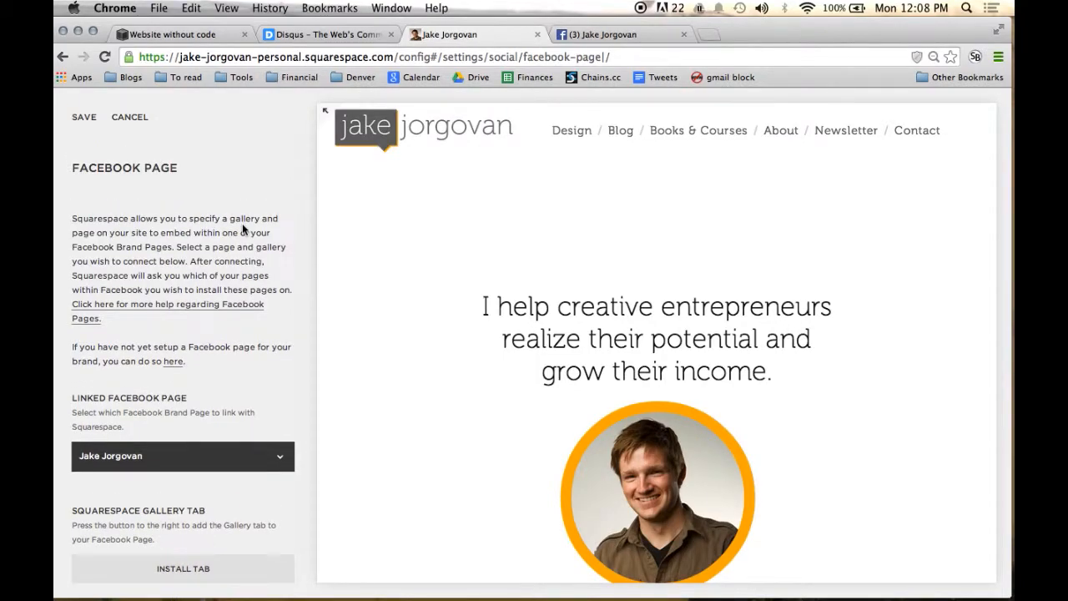
pyautogui.scroll(-2, 242, 223)
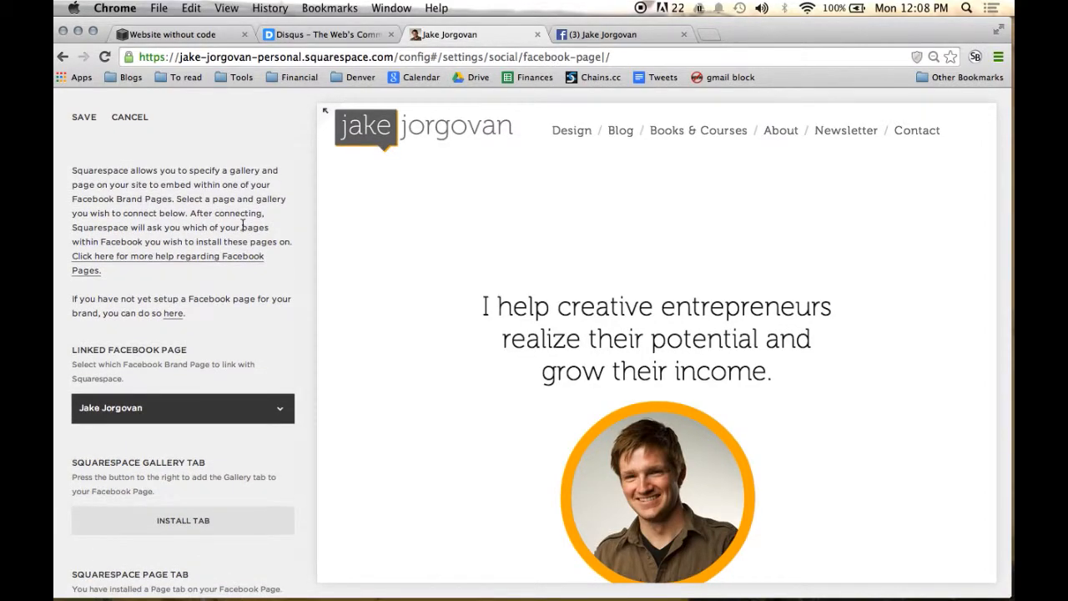
pyautogui.scroll(-3, 243, 225)
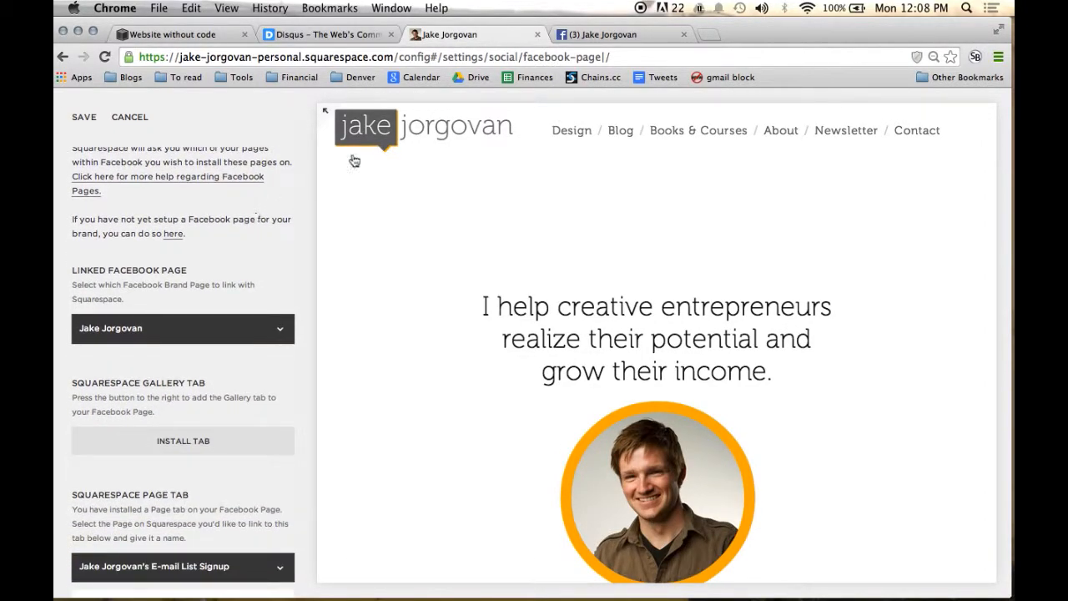
pyautogui.scroll(-2, 258, 243)
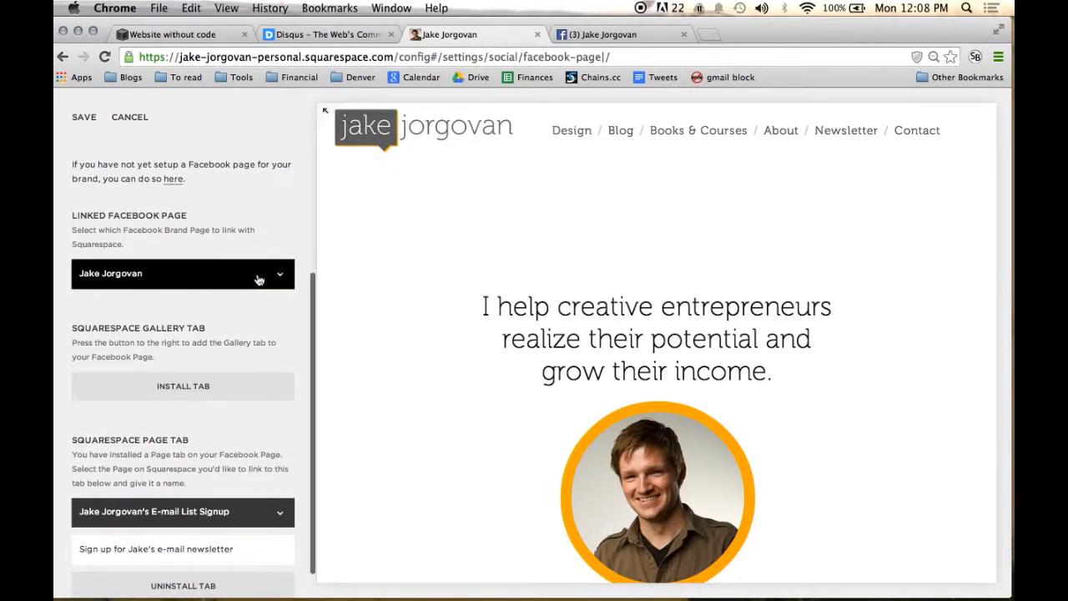
# Step: Check which Facebook brand pages can be linked, keeping the personal page selected, and review the gallery and page embedding instructions
pyautogui.click(259, 280)
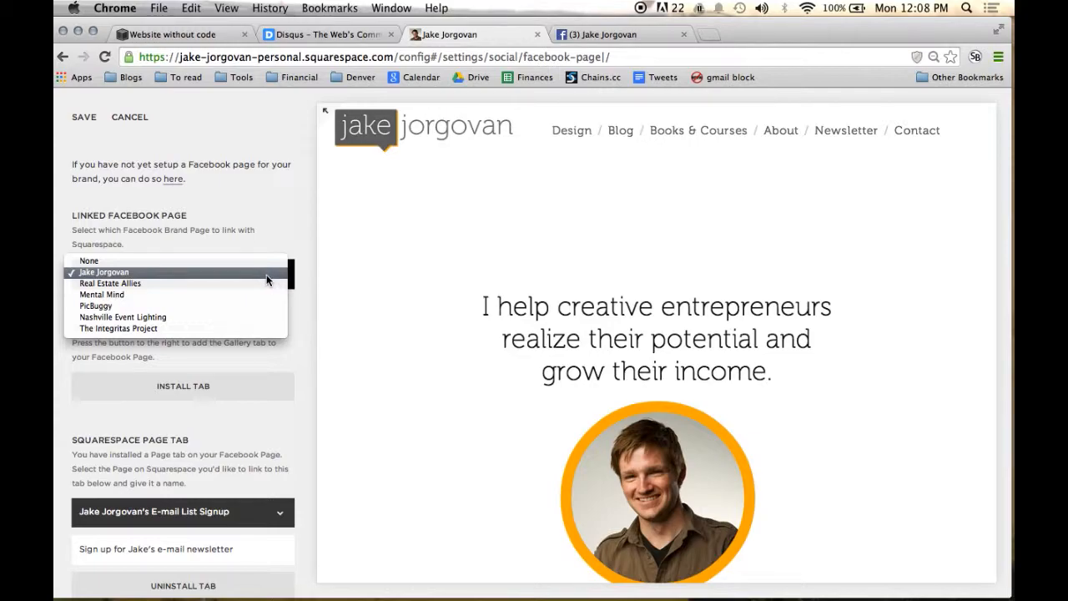
pyautogui.click(267, 280)
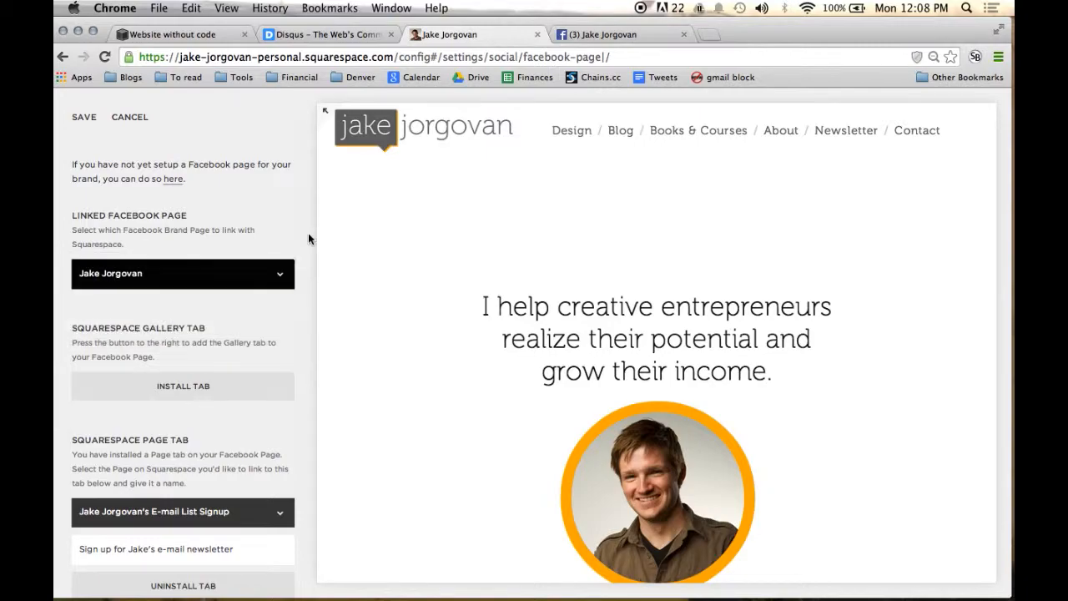
pyautogui.scroll(5, 293, 236)
pyautogui.scroll(-1, 293, 237)
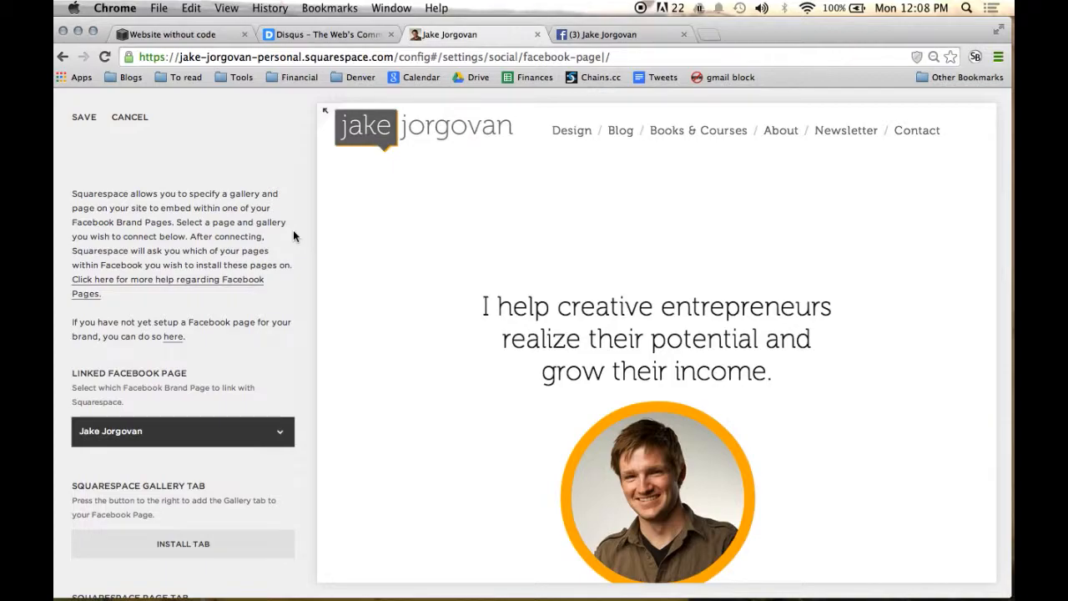
pyautogui.scroll(1, 293, 237)
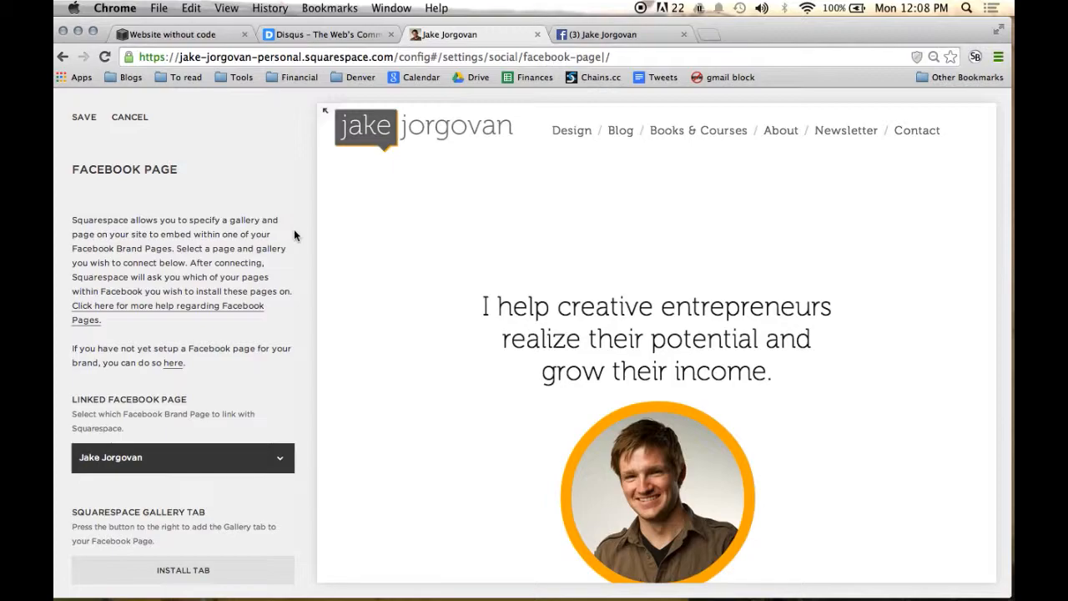
pyautogui.scroll(-5, 218, 248)
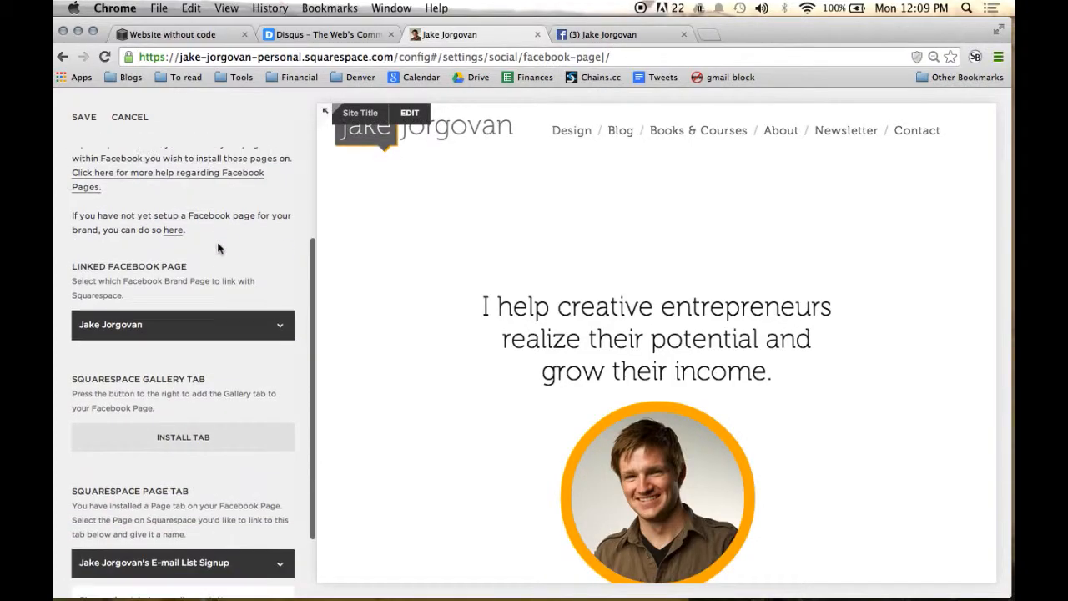
# Step: Check which site pages can be linked to the Squarespace page tab, keeping the E-mail List Signup page selected
pyautogui.scroll(-3, 281, 375)
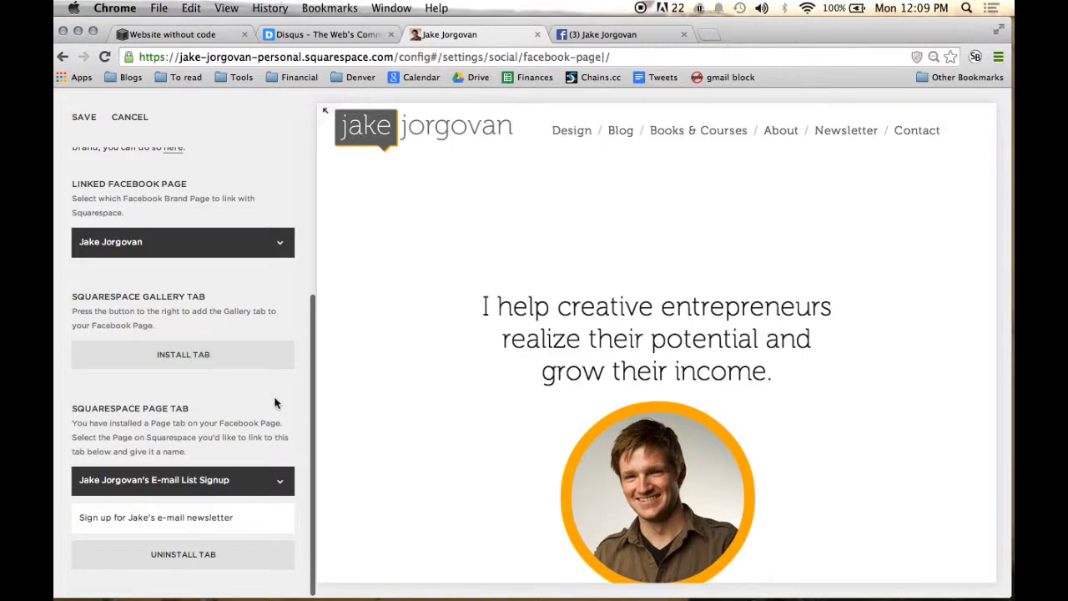
pyautogui.scroll(-1, 275, 403)
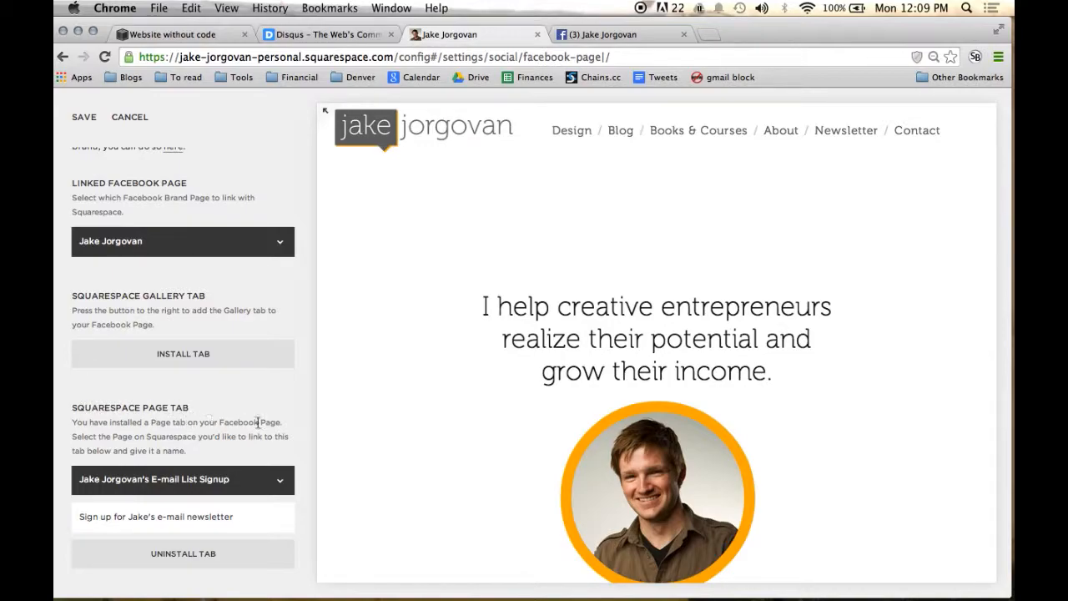
pyautogui.click(267, 481)
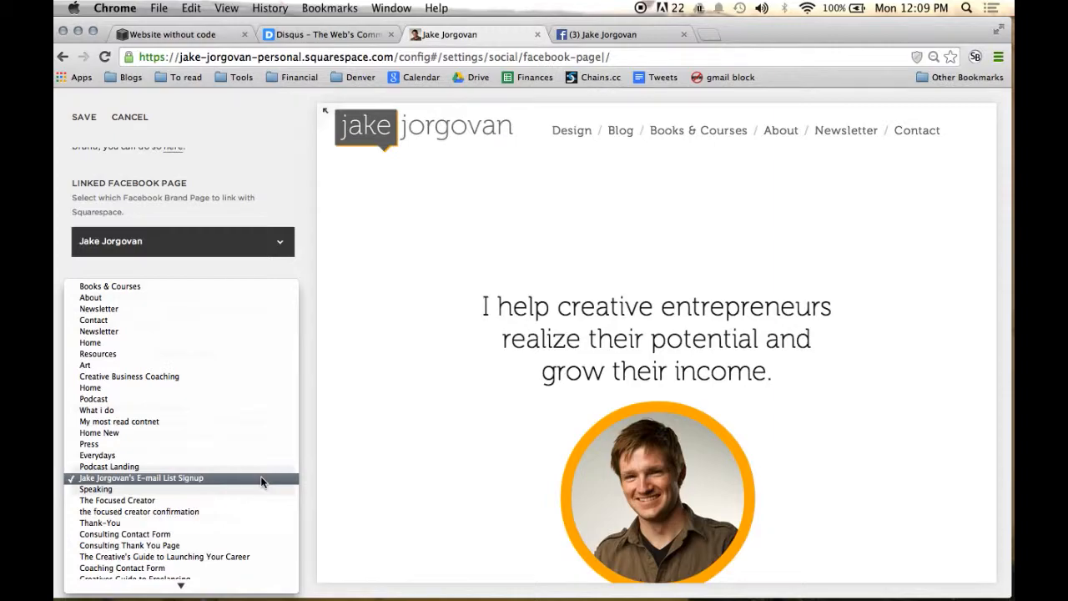
pyautogui.scroll(-5, 261, 481)
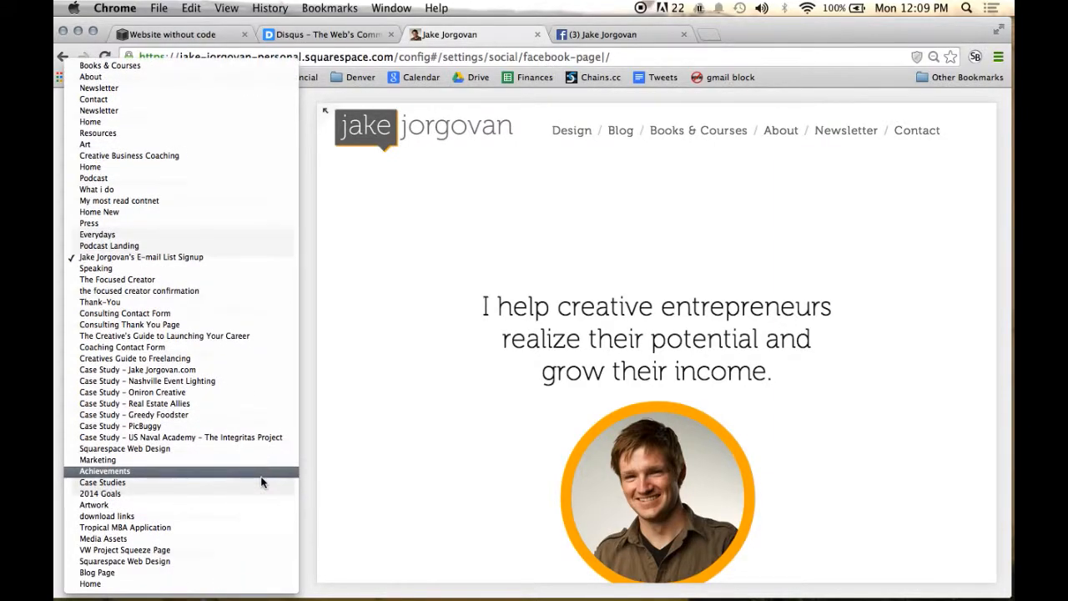
pyautogui.click(260, 258)
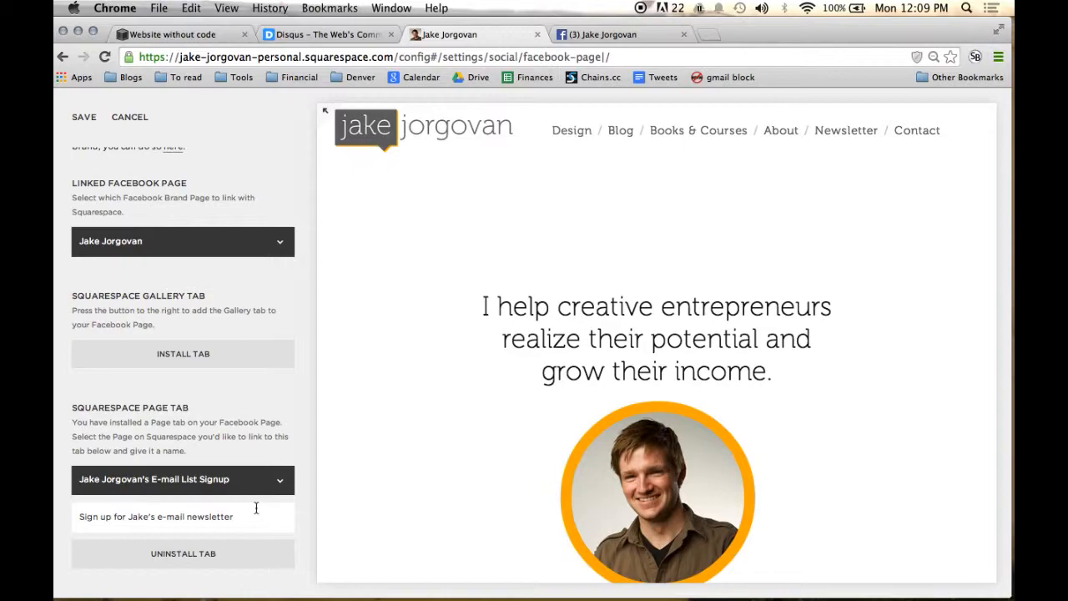
# Step: Remove the word "e-mail" from the name of the Squarespace page tab
pyautogui.moveTo(186, 517); pyautogui.dragTo(158, 519)
pyautogui.press('BackSpace')
pyautogui.press('Delete')
pyautogui.click(278, 417)
# Step: Switch to the Facebook page and examine the newsletter signup tab with its embedded Squarespace form
pyautogui.click(611, 34)
pyautogui.scroll(5, 361, 368)
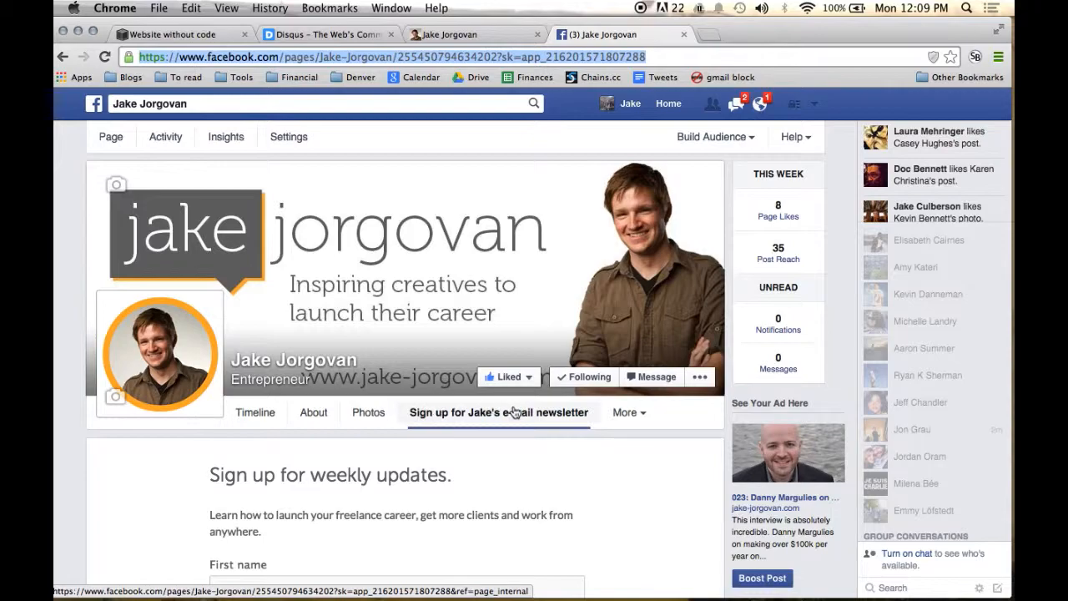
pyautogui.scroll(-2, 512, 410)
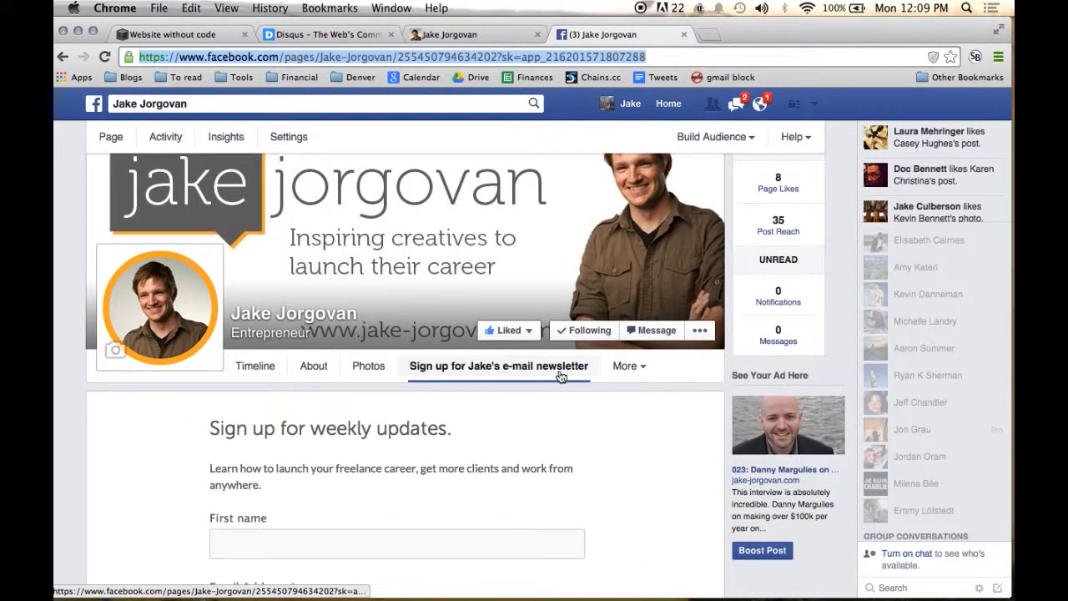
pyautogui.scroll(-1, 560, 376)
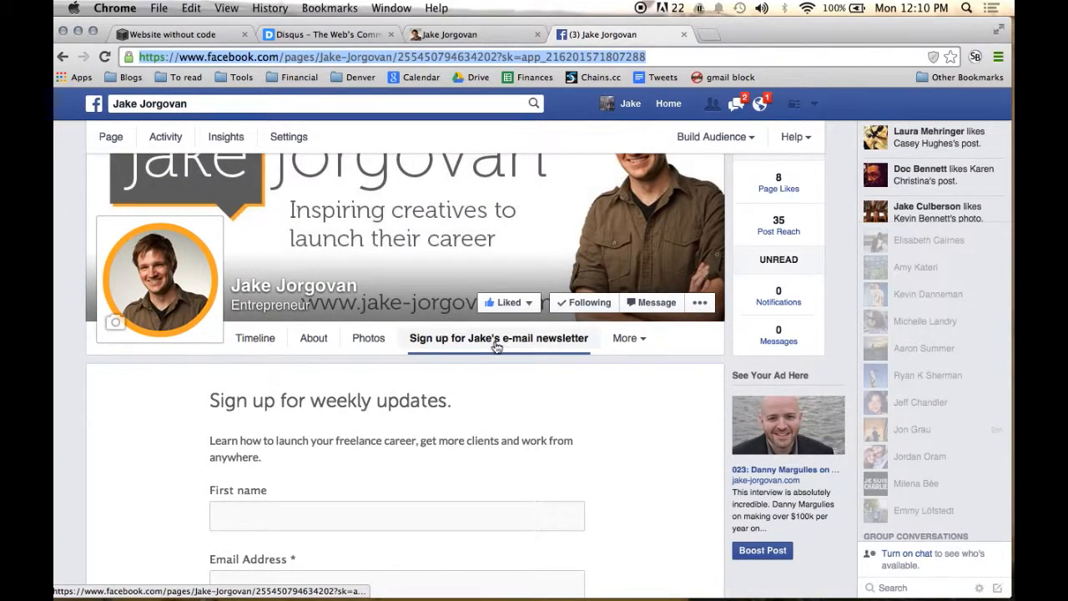
pyautogui.scroll(-5, 495, 346)
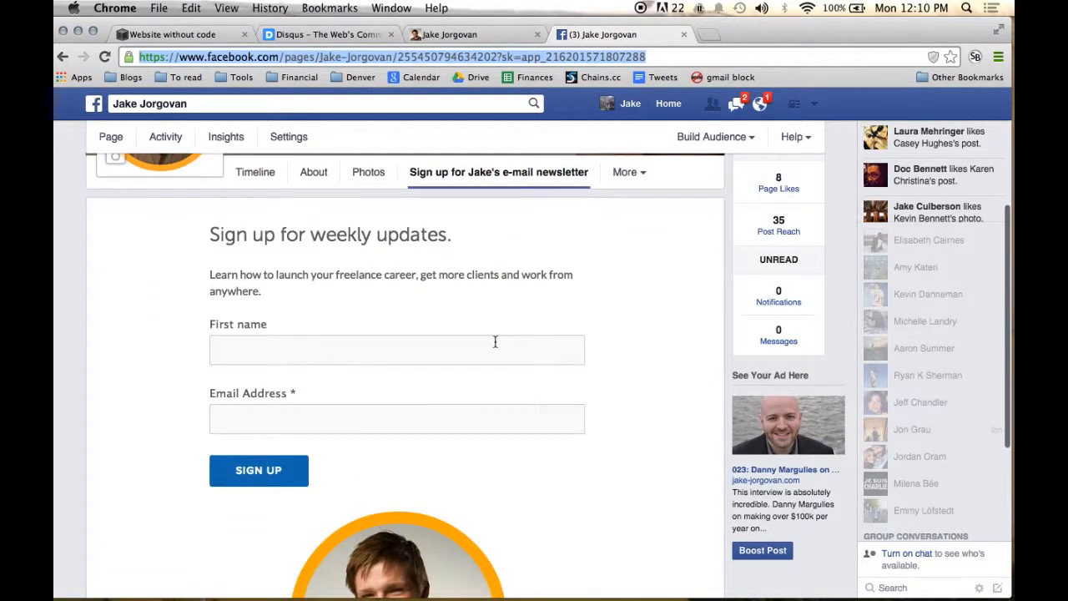
pyautogui.scroll(4, 496, 345)
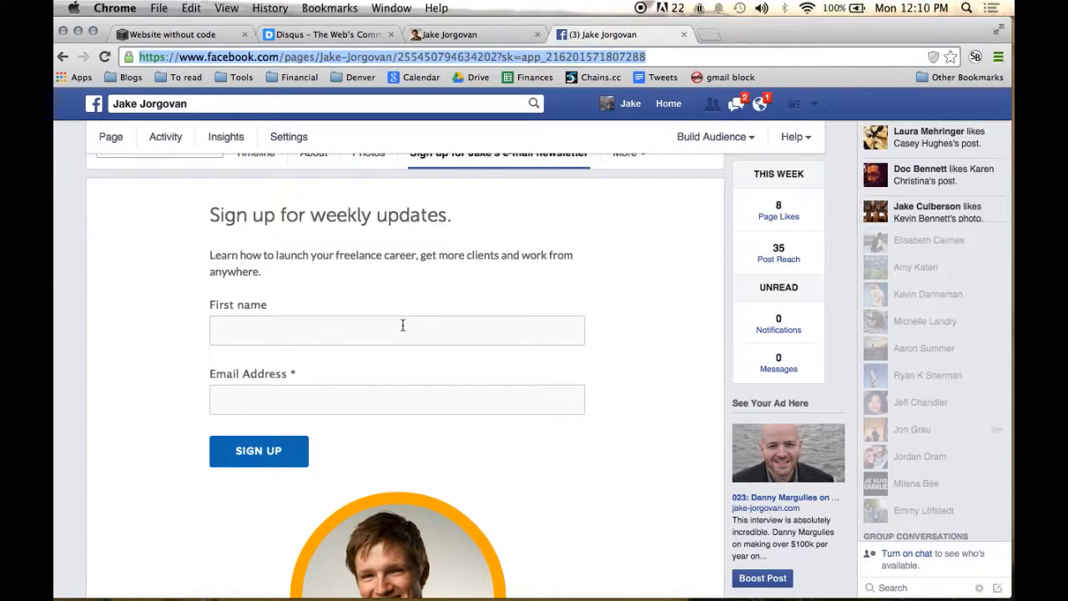
pyautogui.click(403, 326)
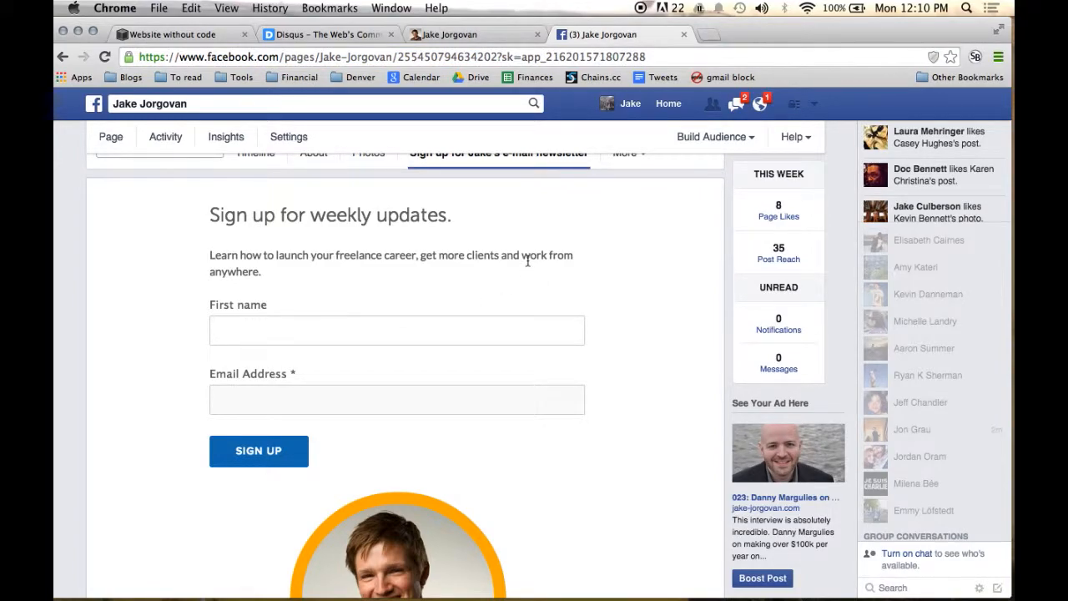
pyautogui.scroll(3, 490, 263)
pyautogui.scroll(1, 490, 263)
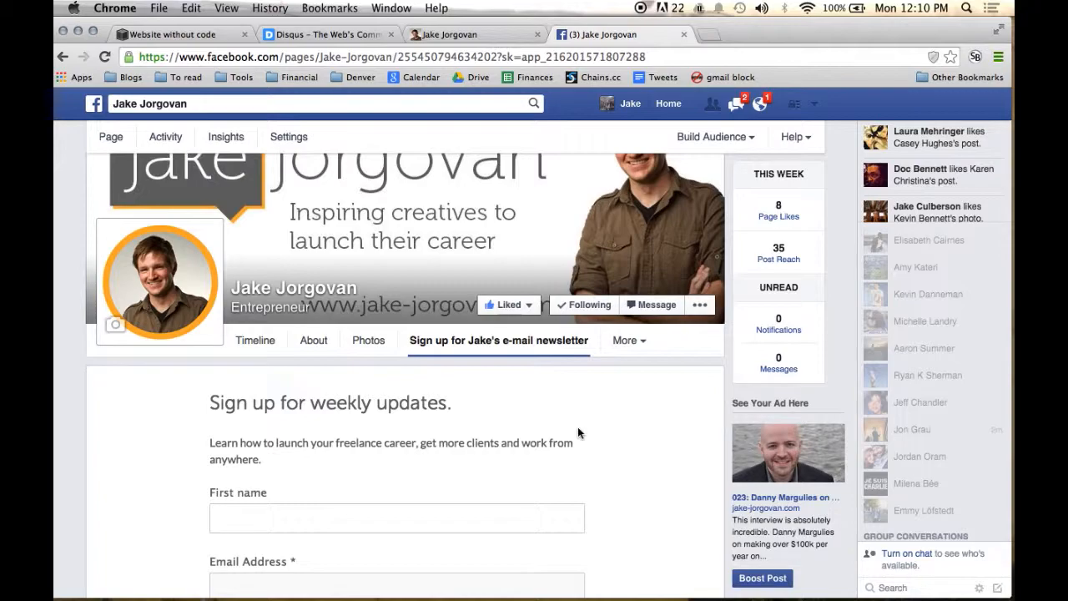
pyautogui.scroll(-3, 579, 428)
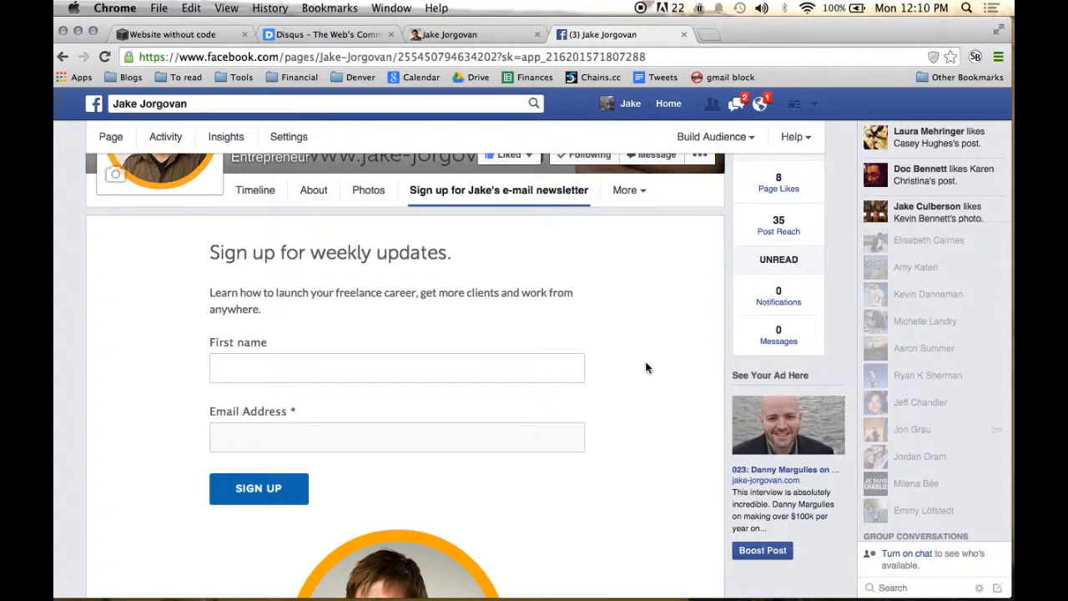
pyautogui.scroll(3, 645, 367)
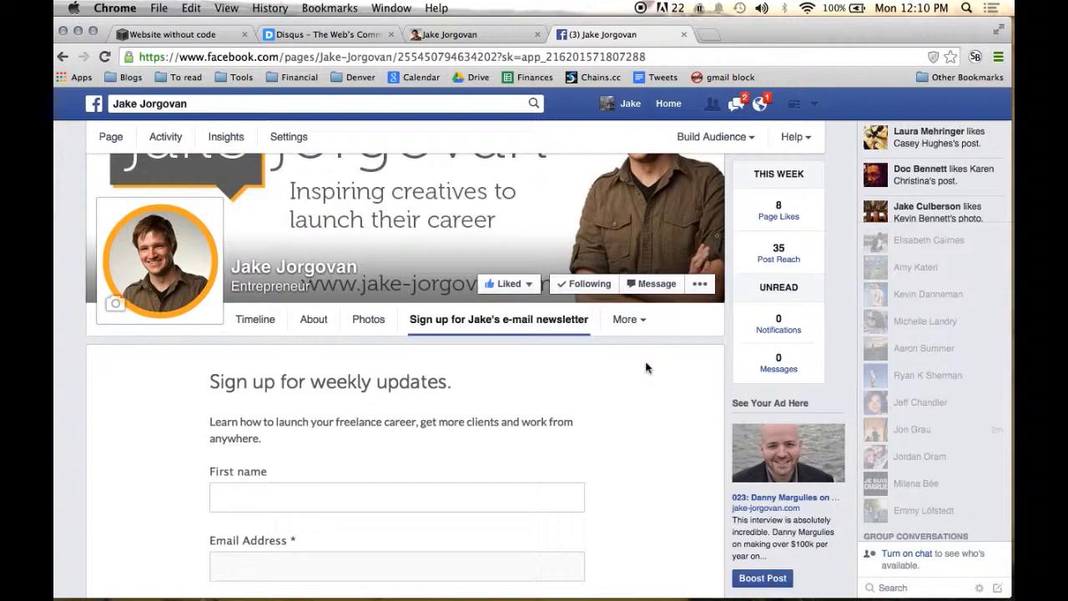
pyautogui.scroll(2, 645, 367)
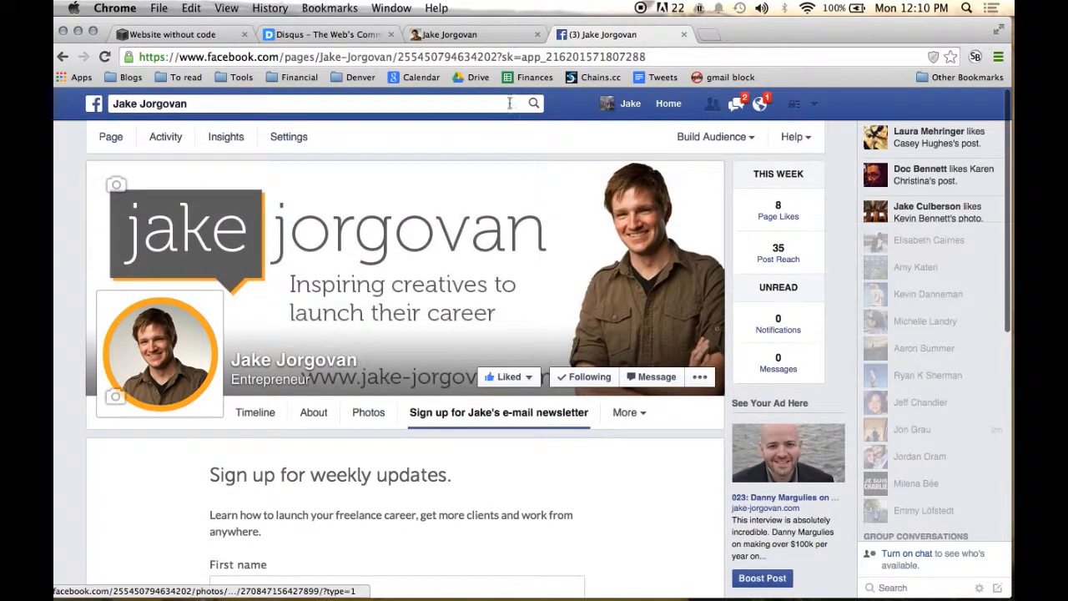